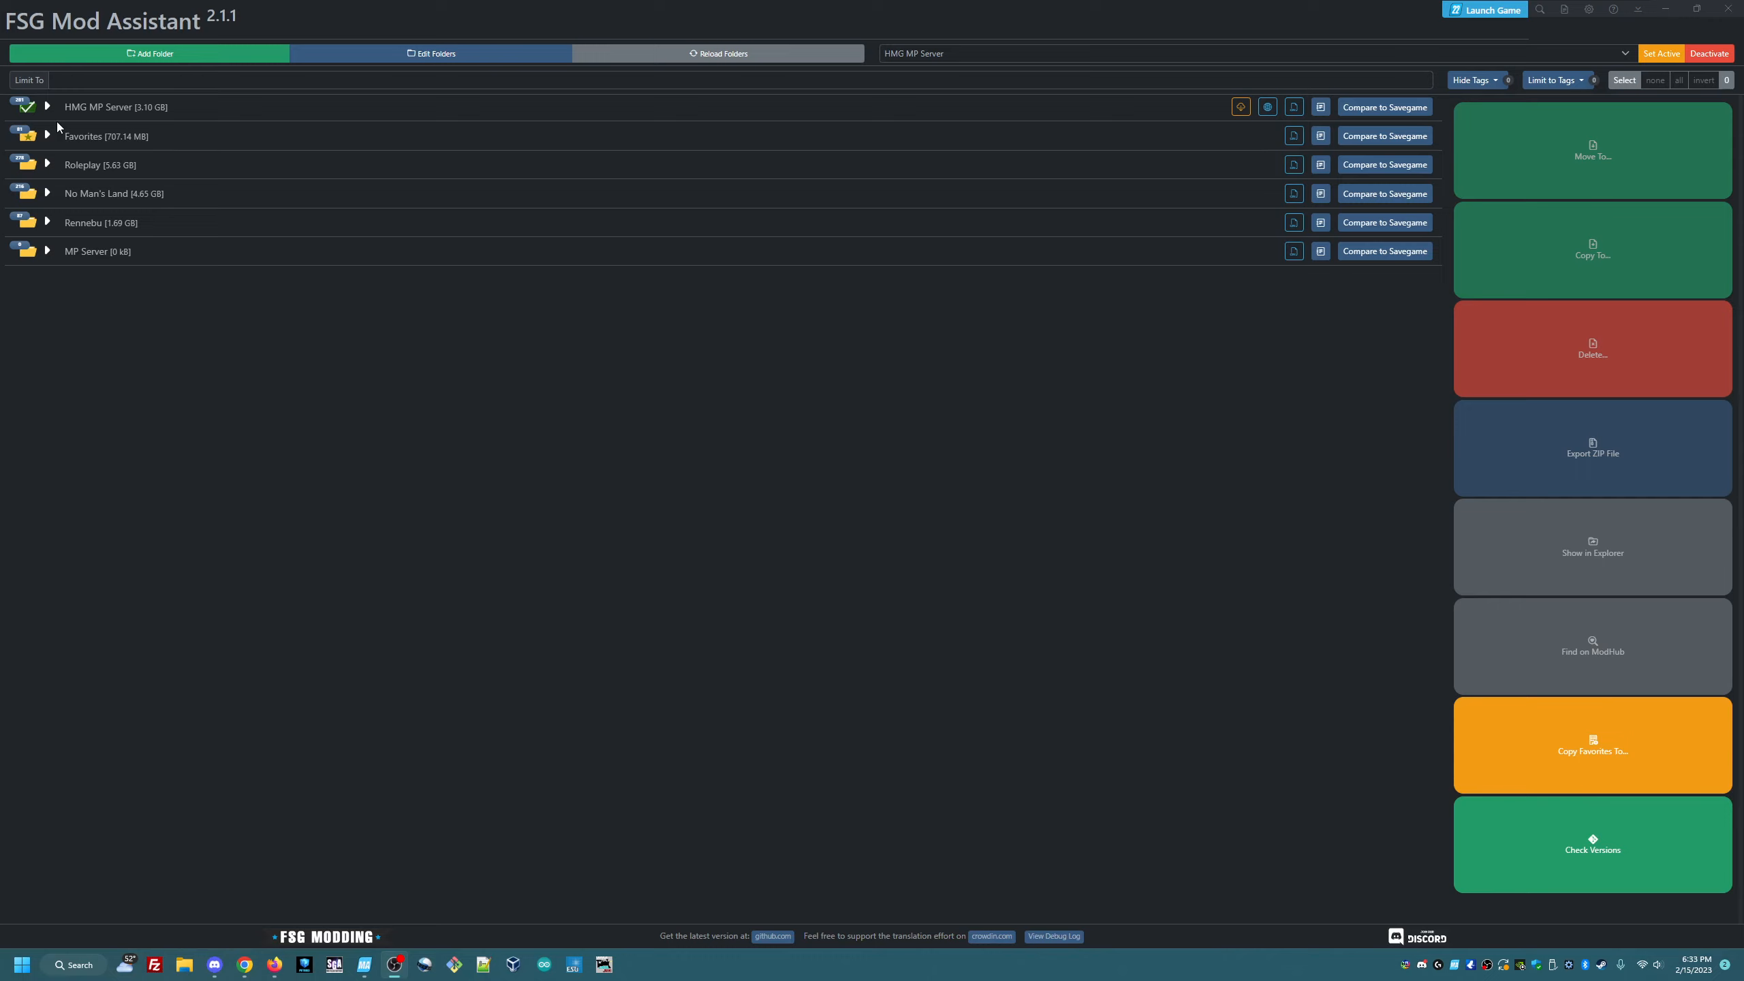
pyautogui.click(125, 256)
pyautogui.click(126, 256)
pyautogui.click(1322, 254)
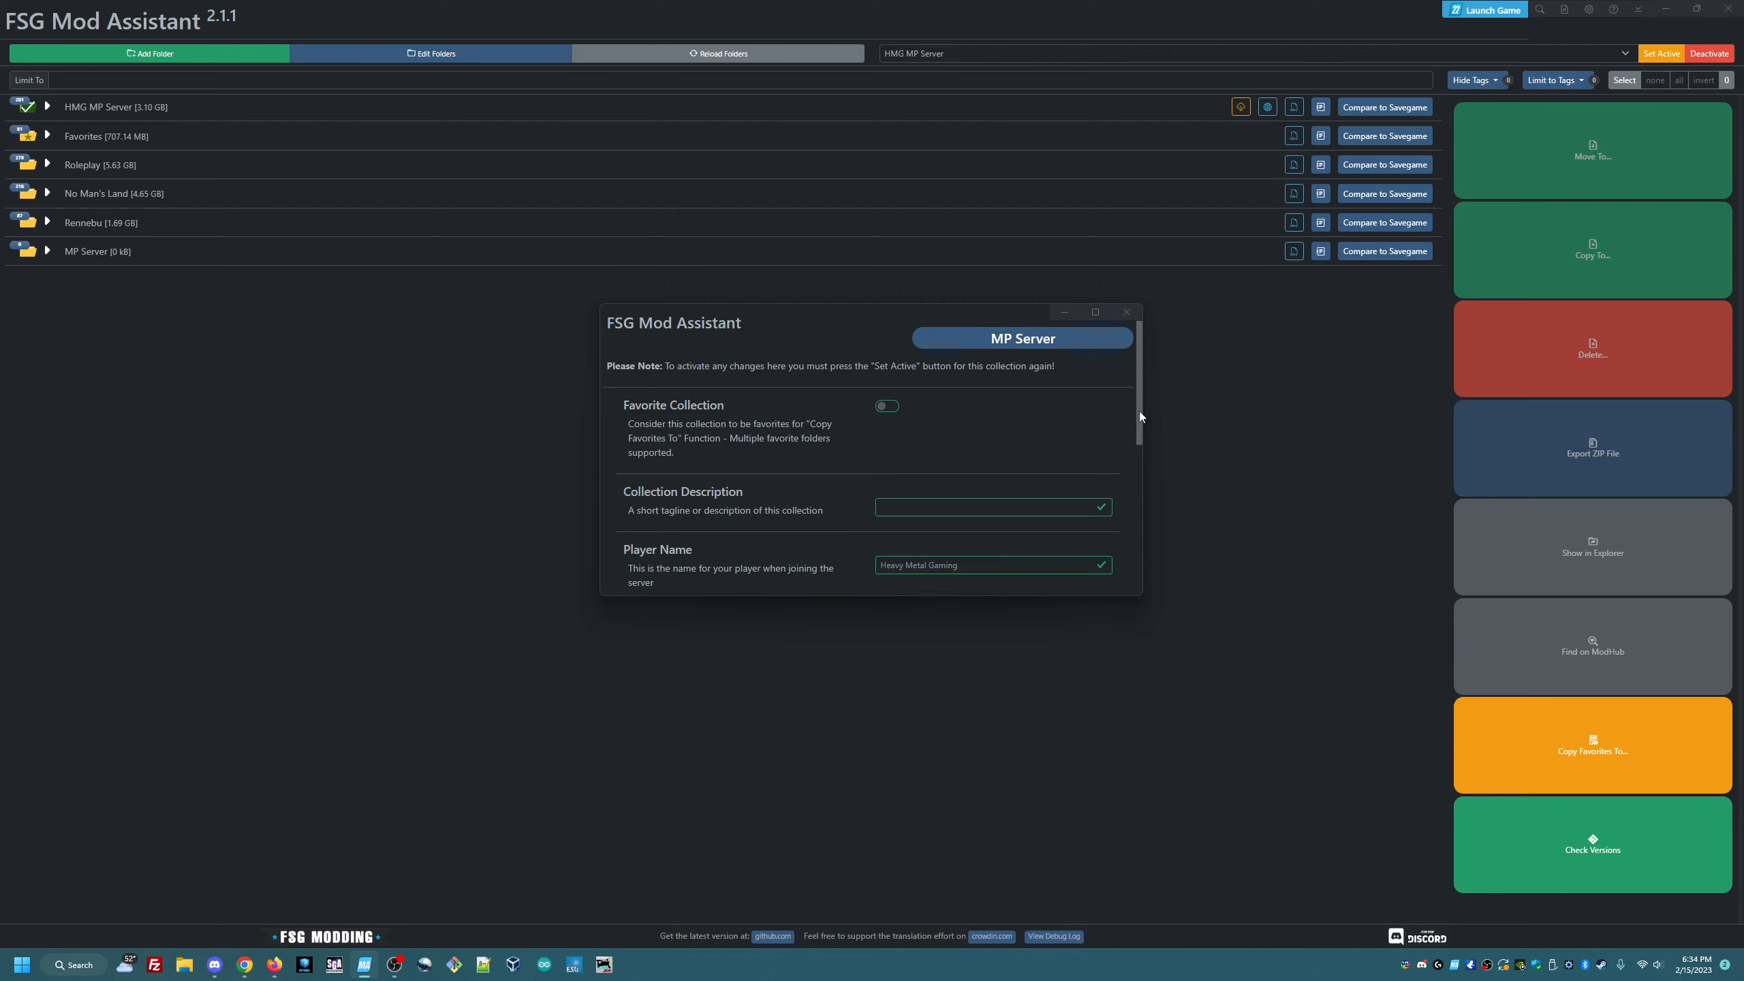
pyautogui.moveTo(1139, 411); pyautogui.dragTo(1137, 502)
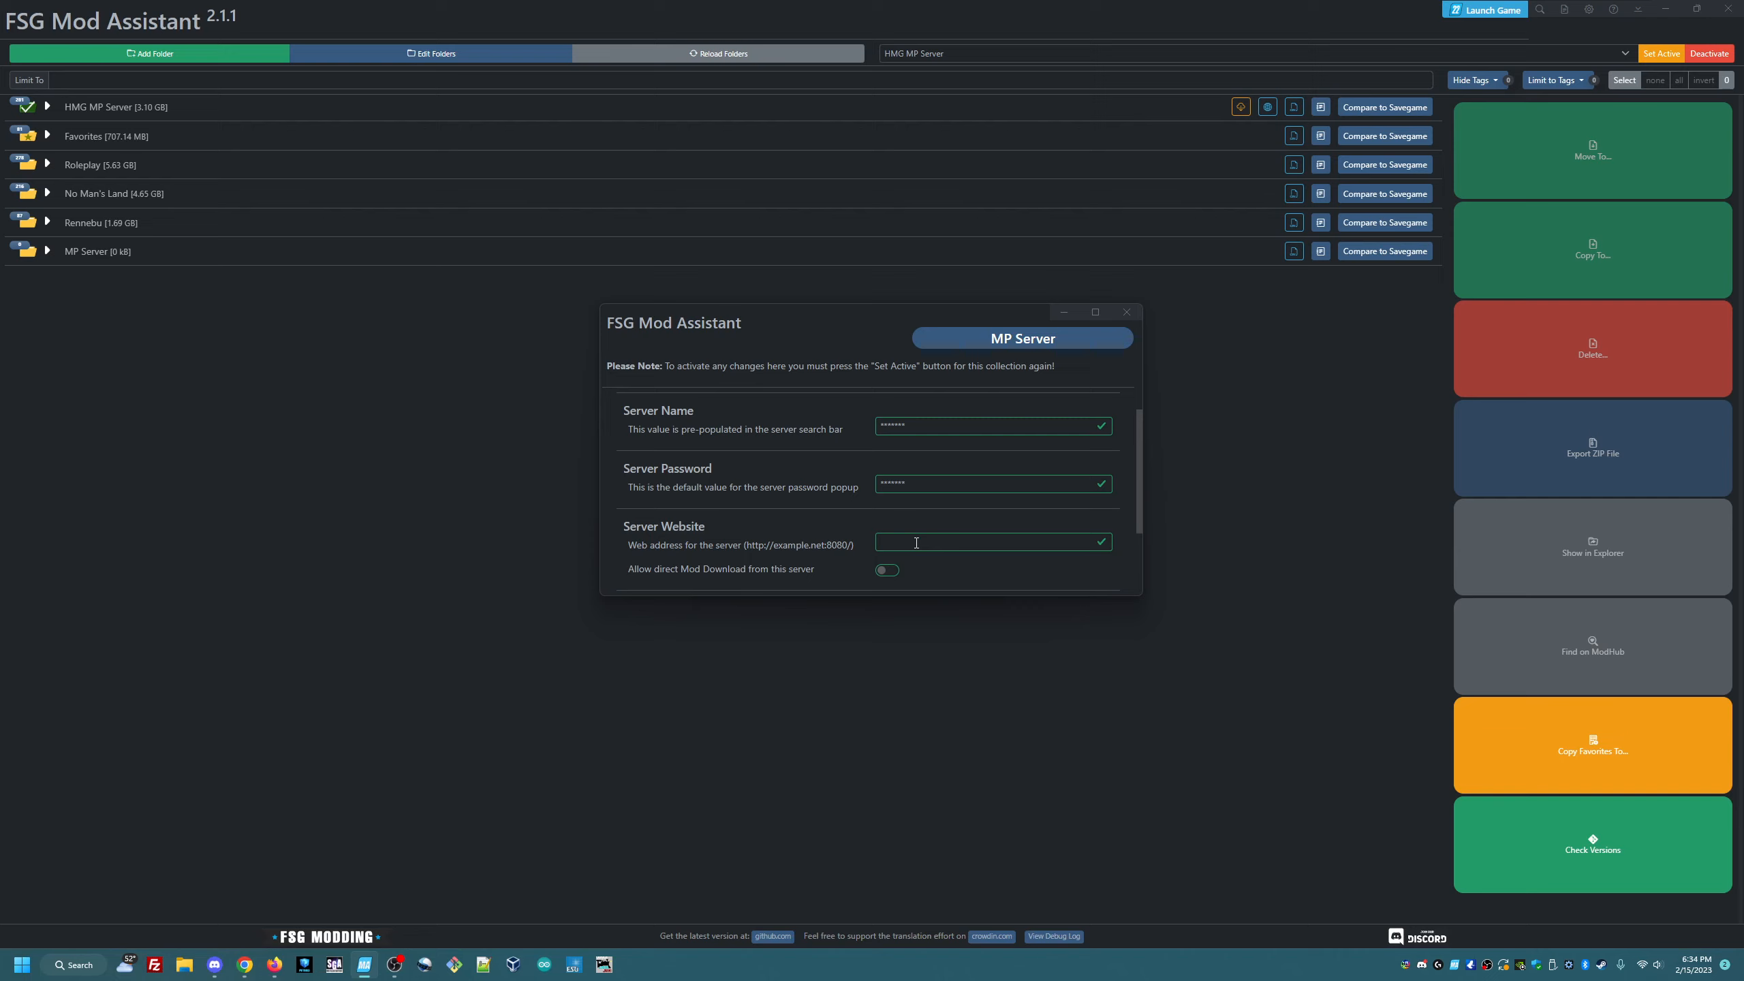
pyautogui.click(916, 543)
pyautogui.write('http://176.57.165.97:8220/mods.html')
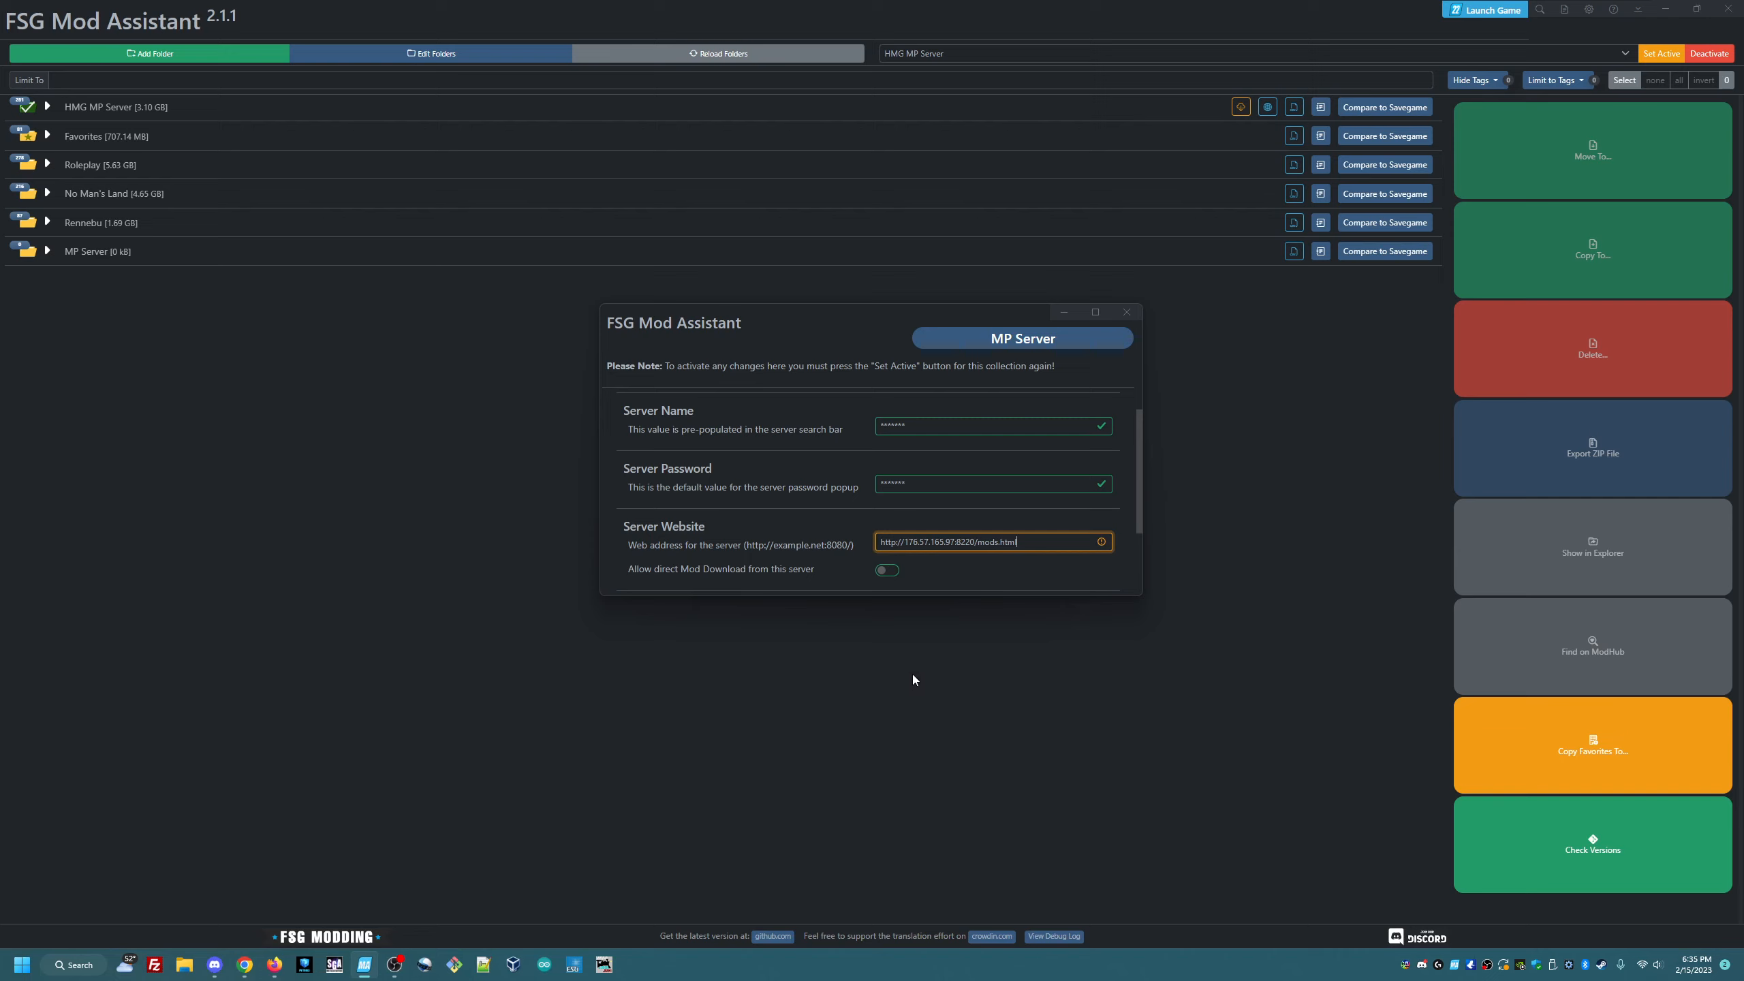
# - Allow direct mod download from this server for the MP Server collection
pyautogui.scroll(-1, 1102, 541)
pyautogui.scroll(1, 1099, 541)
pyautogui.scroll(-1, 1088, 540)
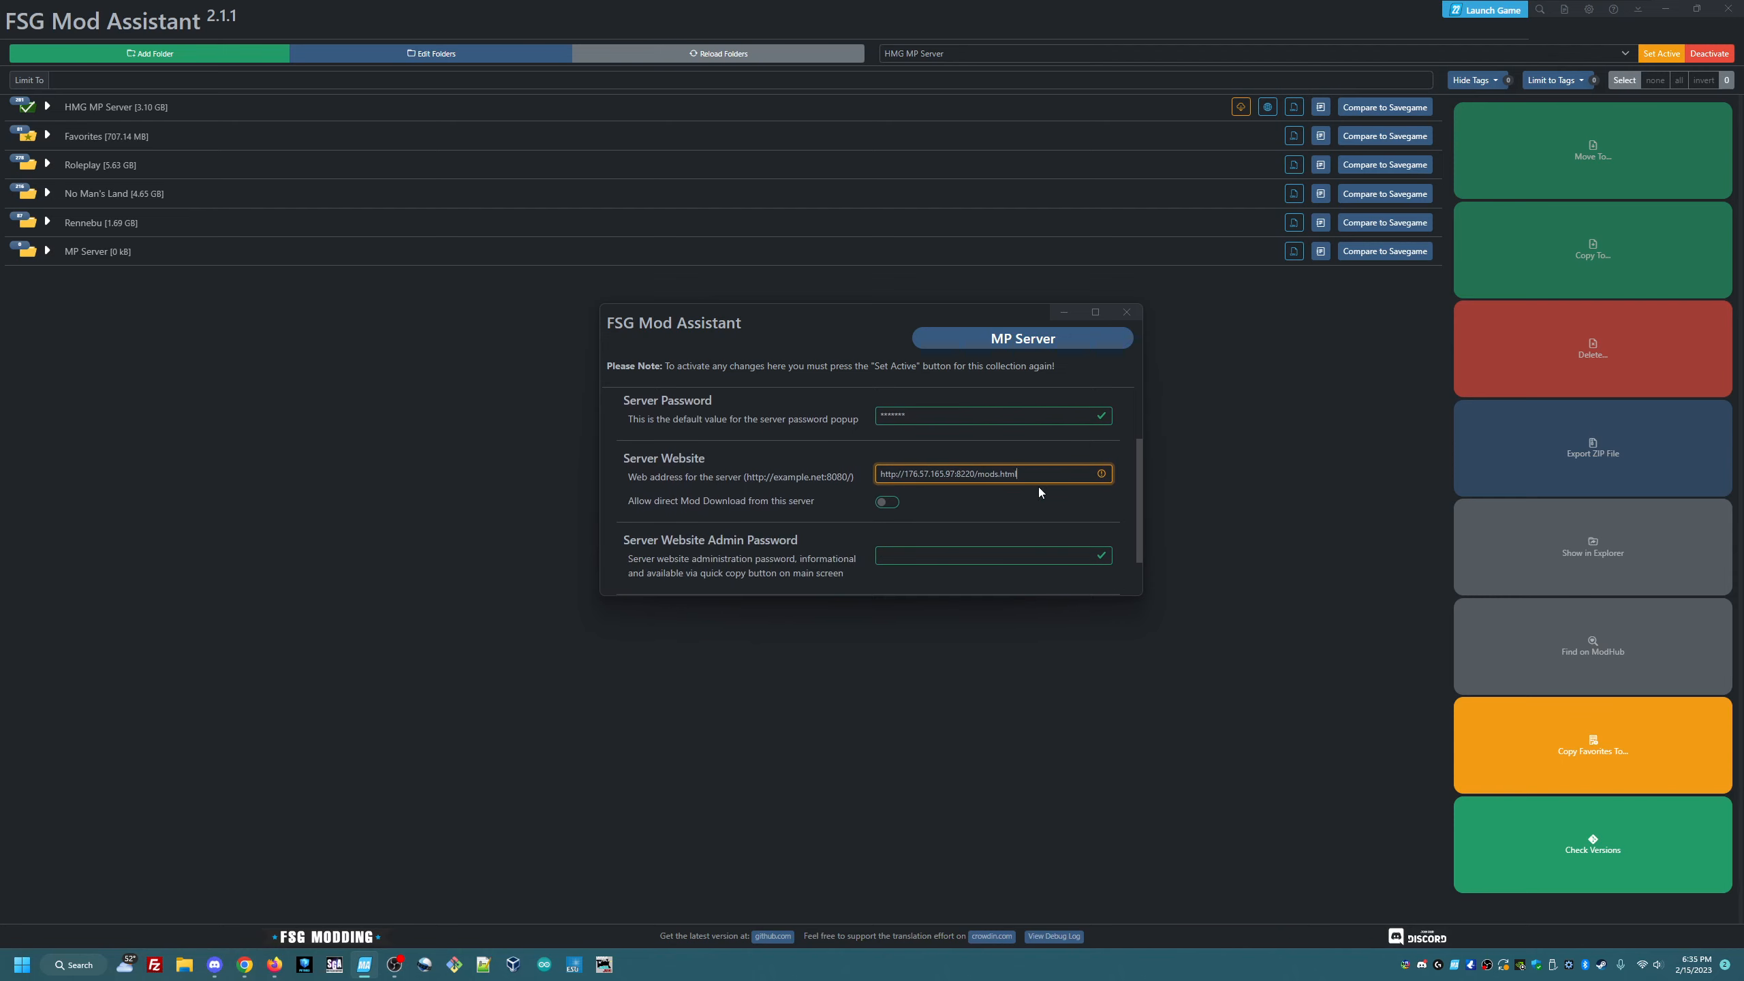
pyautogui.click(886, 502)
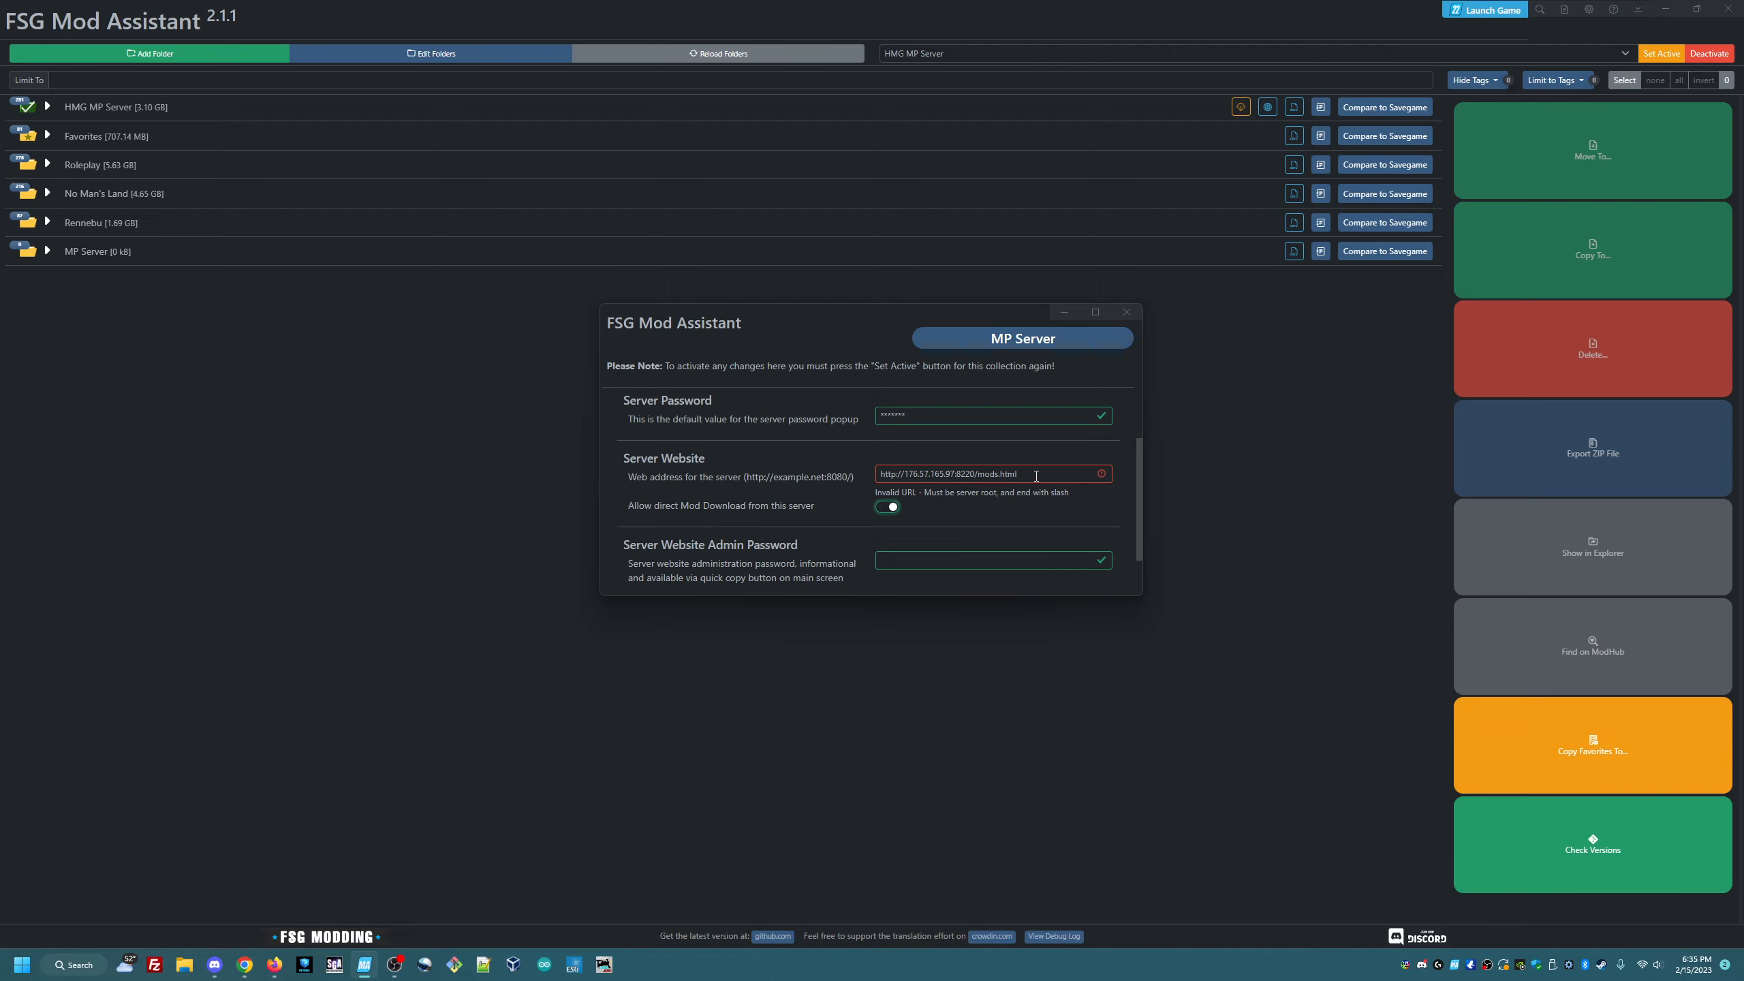
pyautogui.moveTo(1037, 474); pyautogui.dragTo(978, 467)
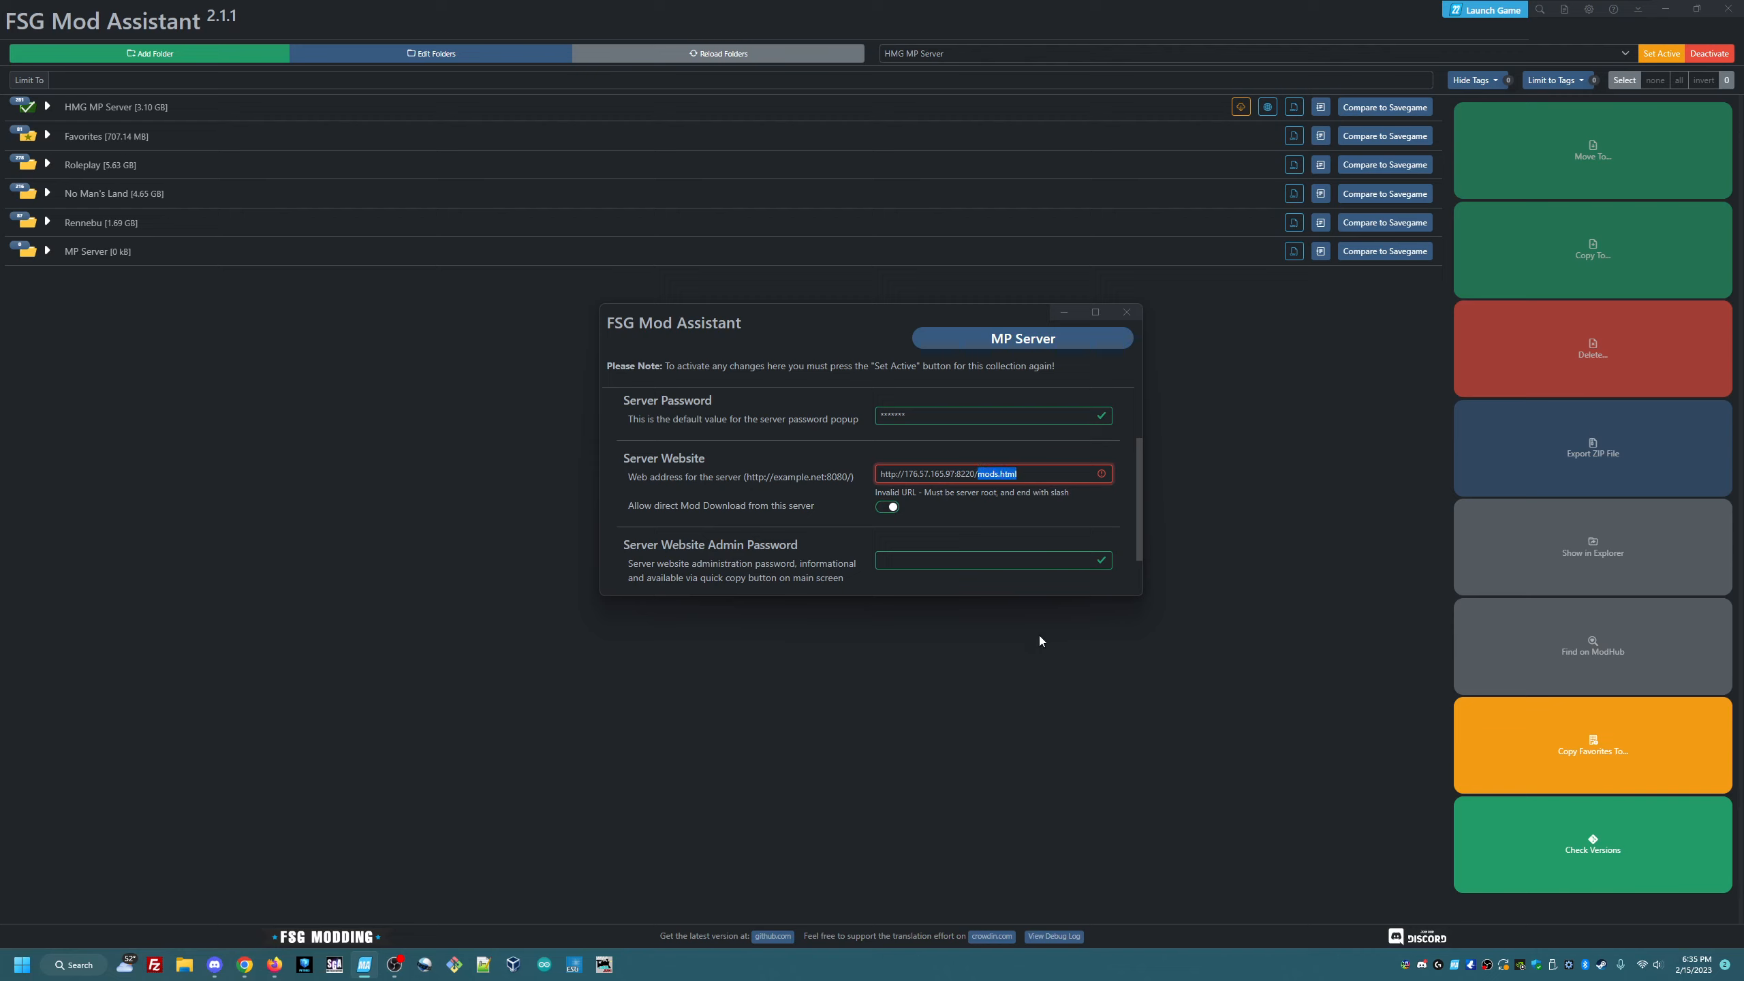
pyautogui.press('BackSpace')
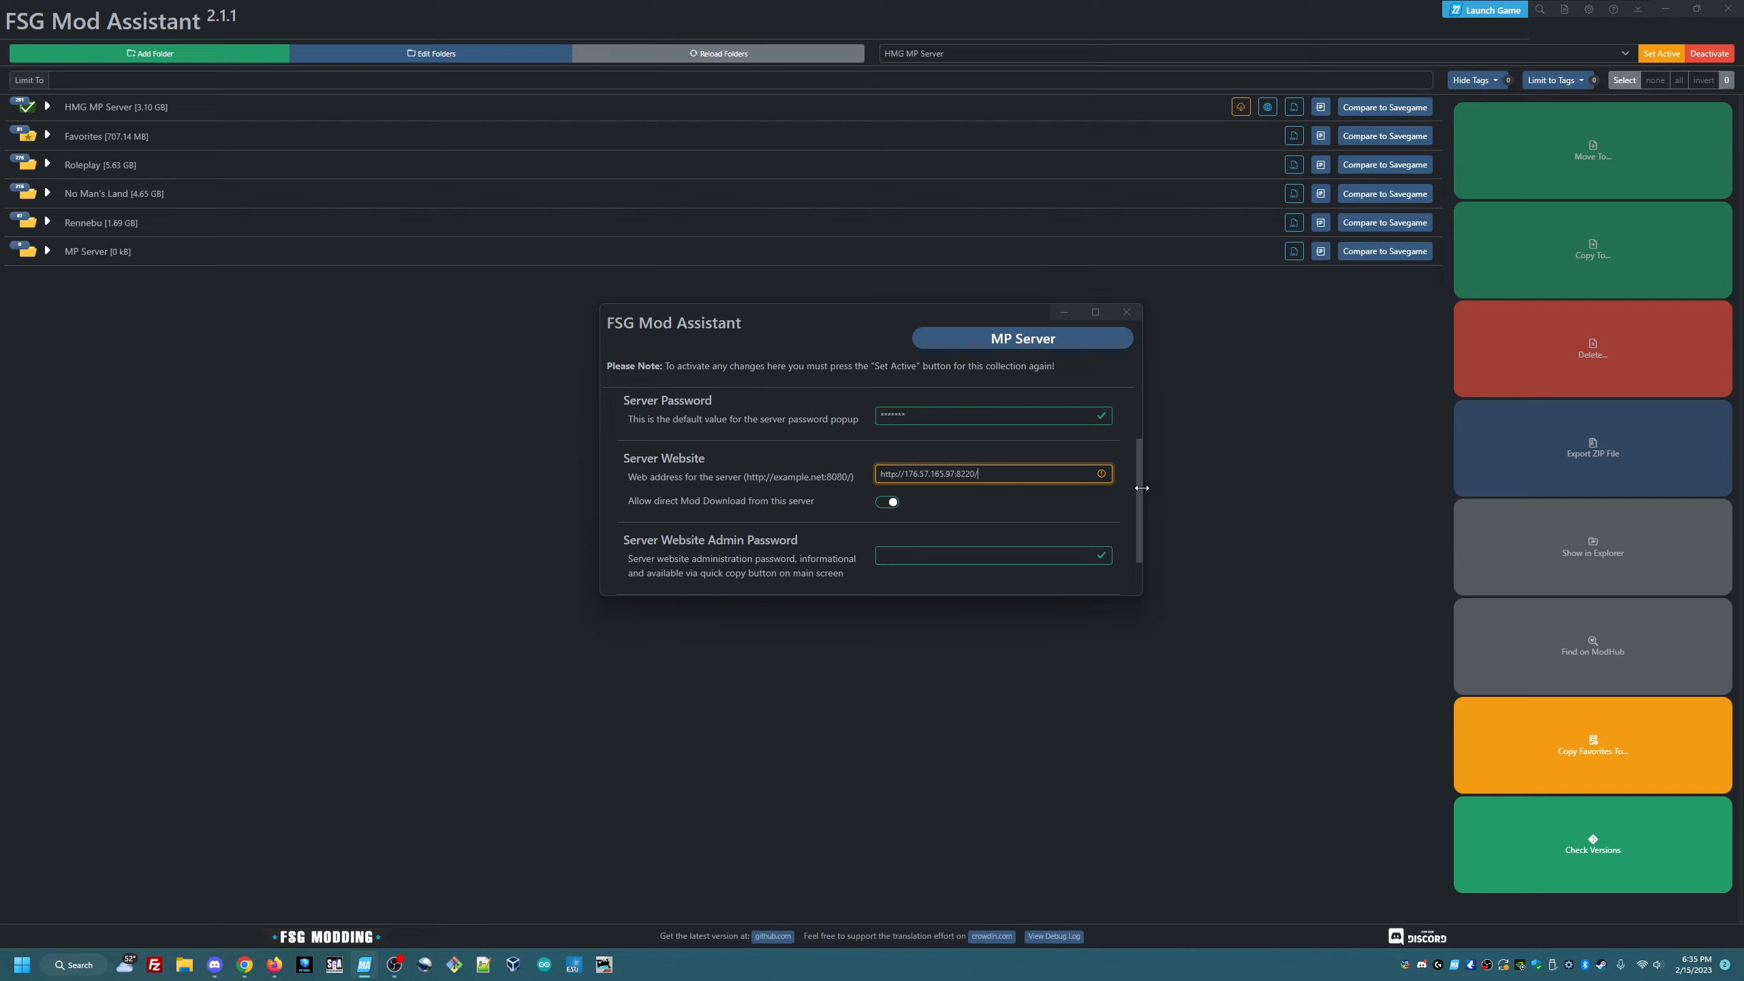
pyautogui.moveTo(1138, 488); pyautogui.dragTo(1142, 545)
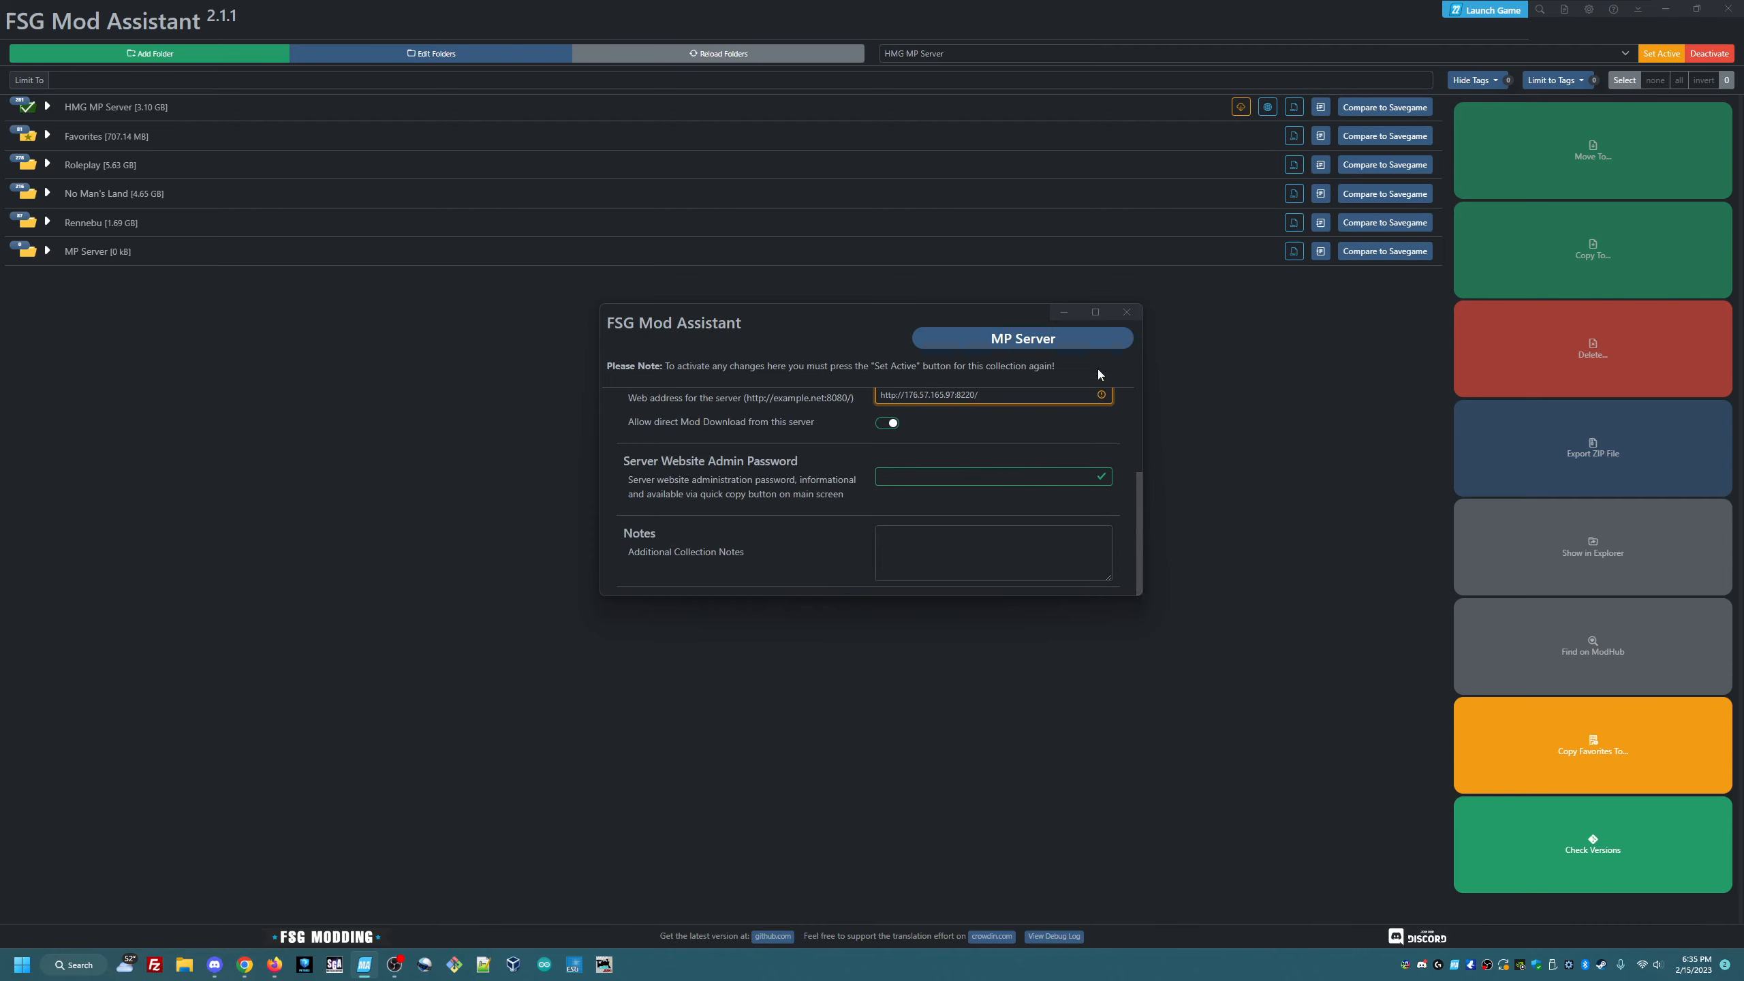
pyautogui.click(1127, 314)
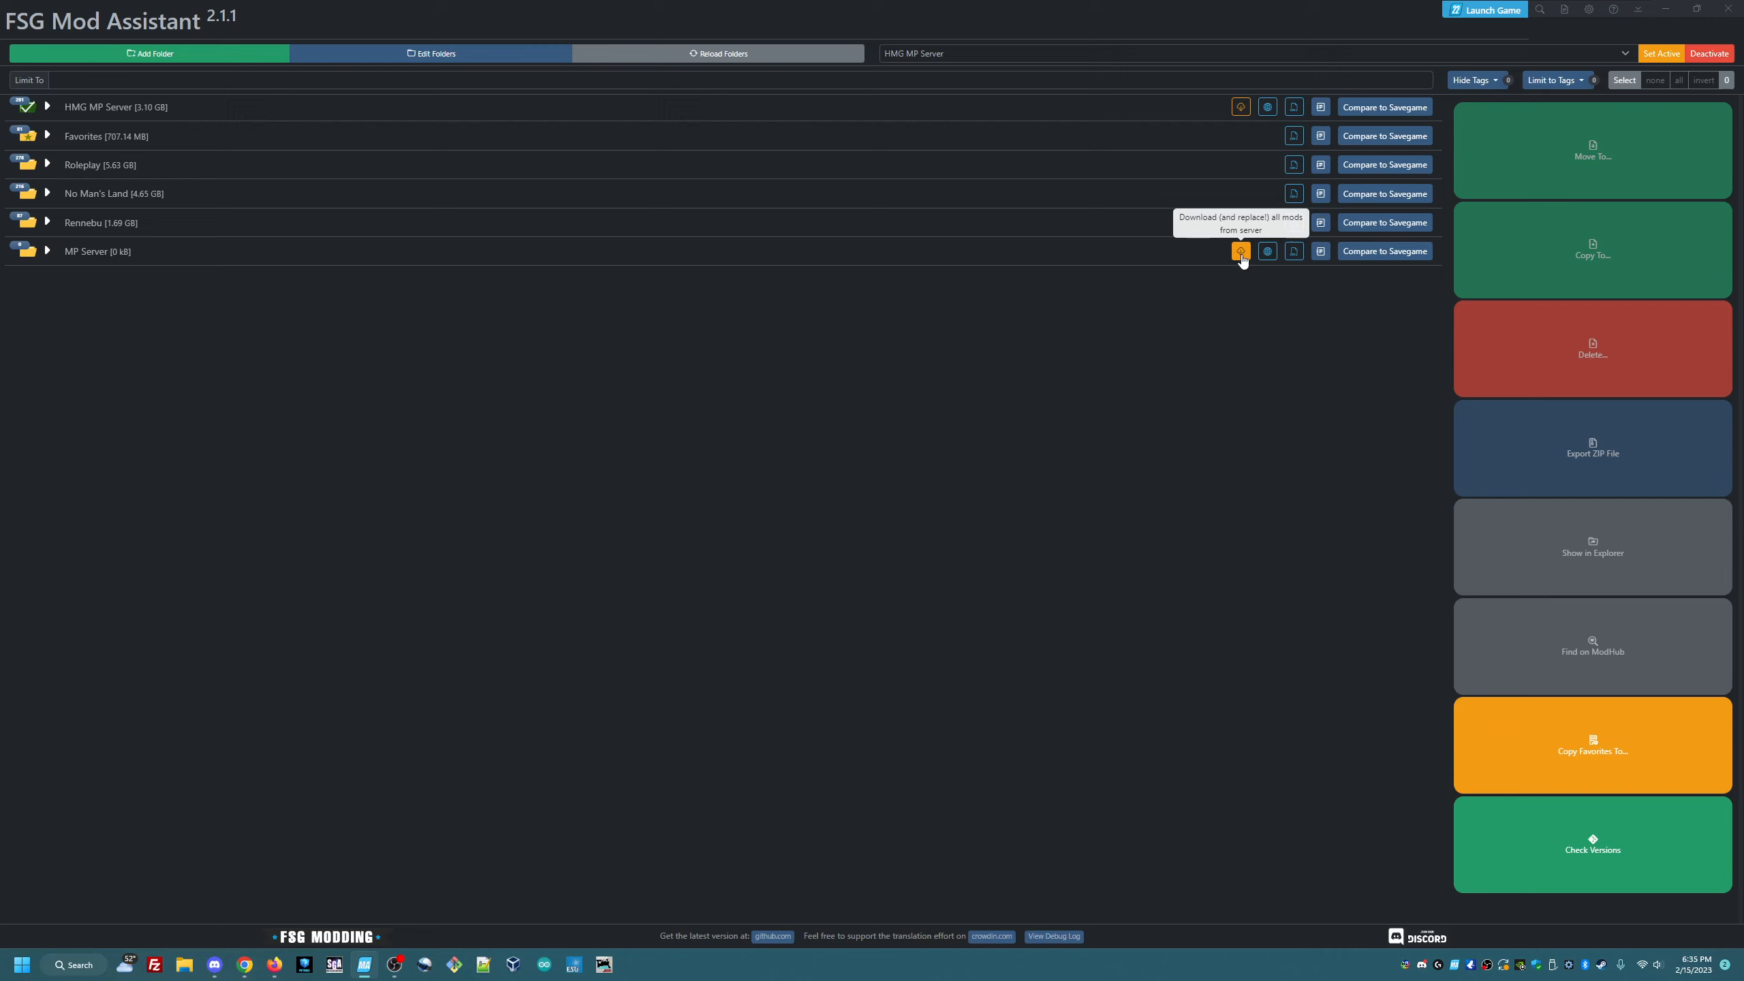
# - Try to download all mods from the server into the MP Server collection
pyautogui.click(1241, 252)
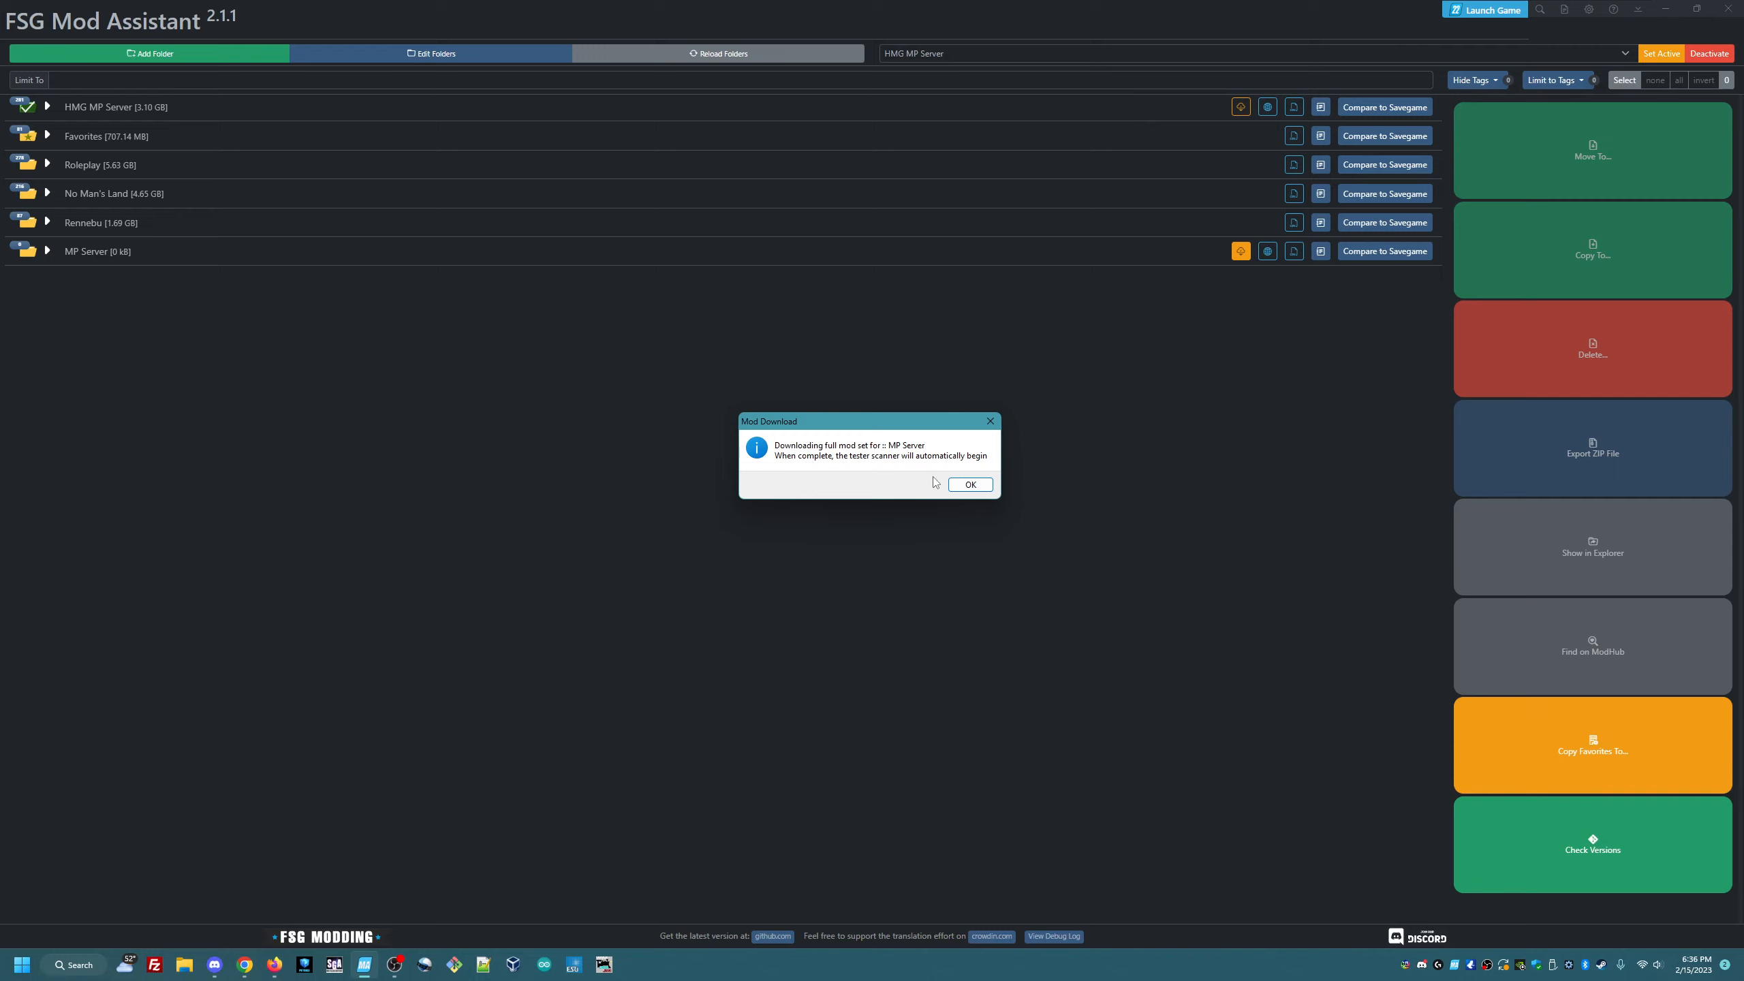
pyautogui.click(976, 485)
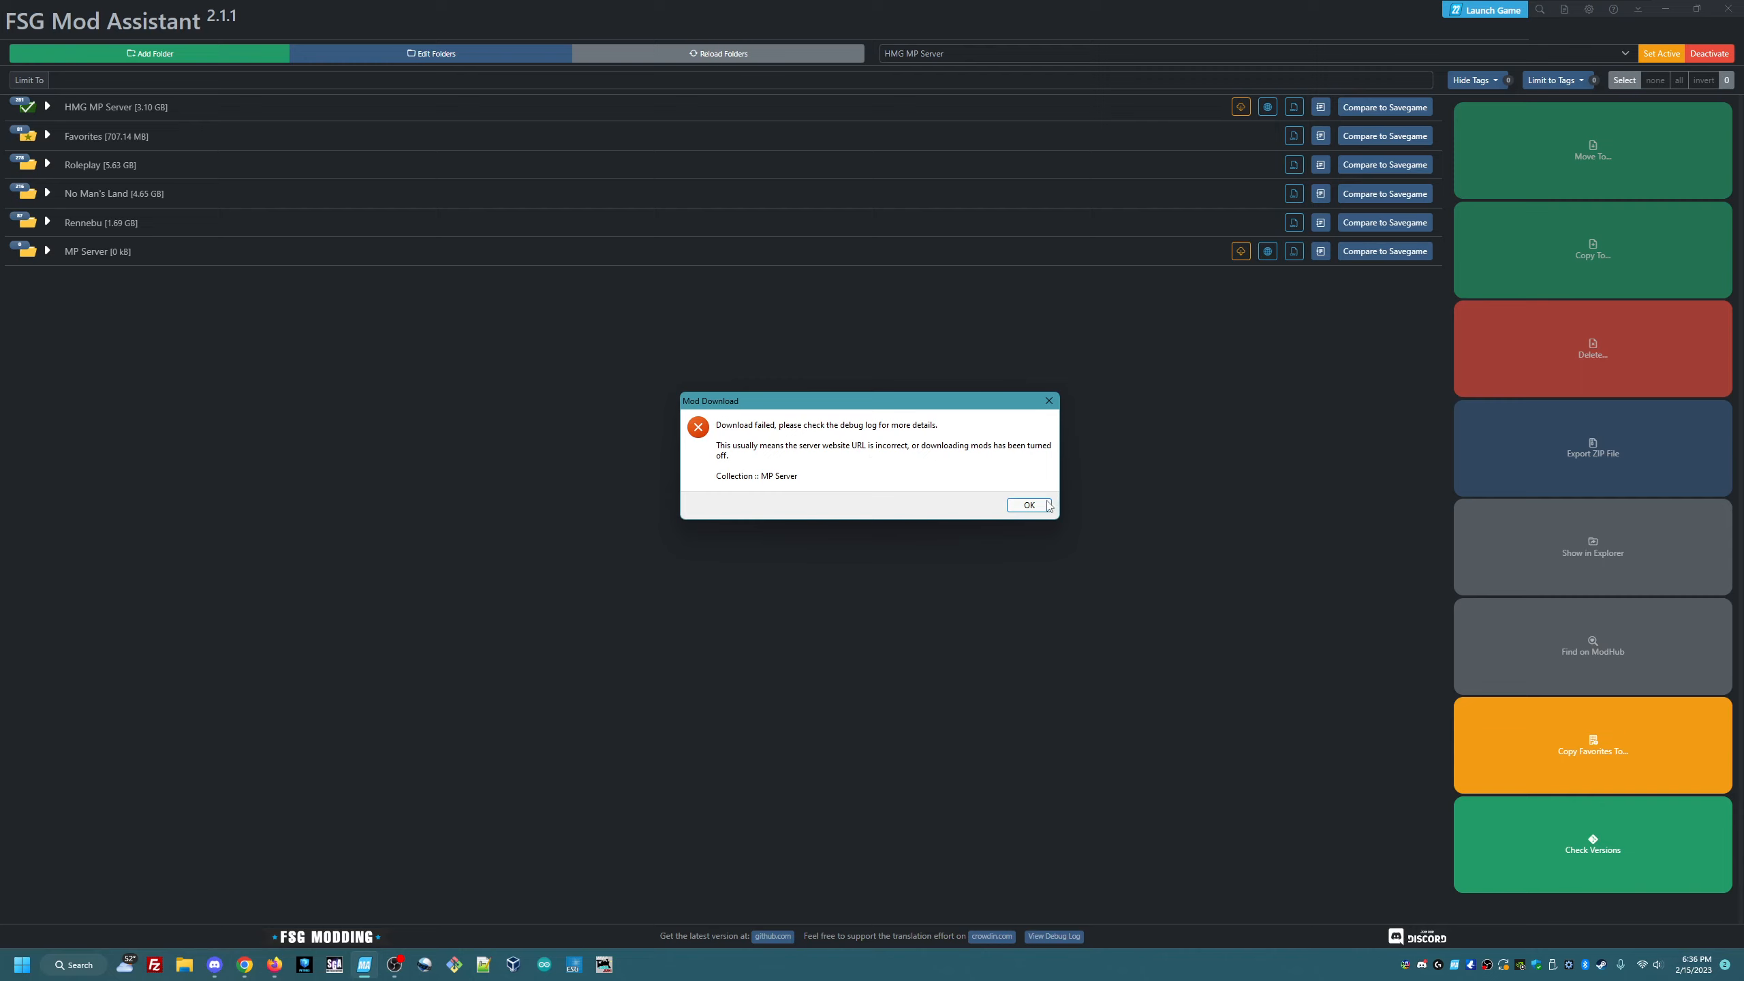
pyautogui.click(1030, 505)
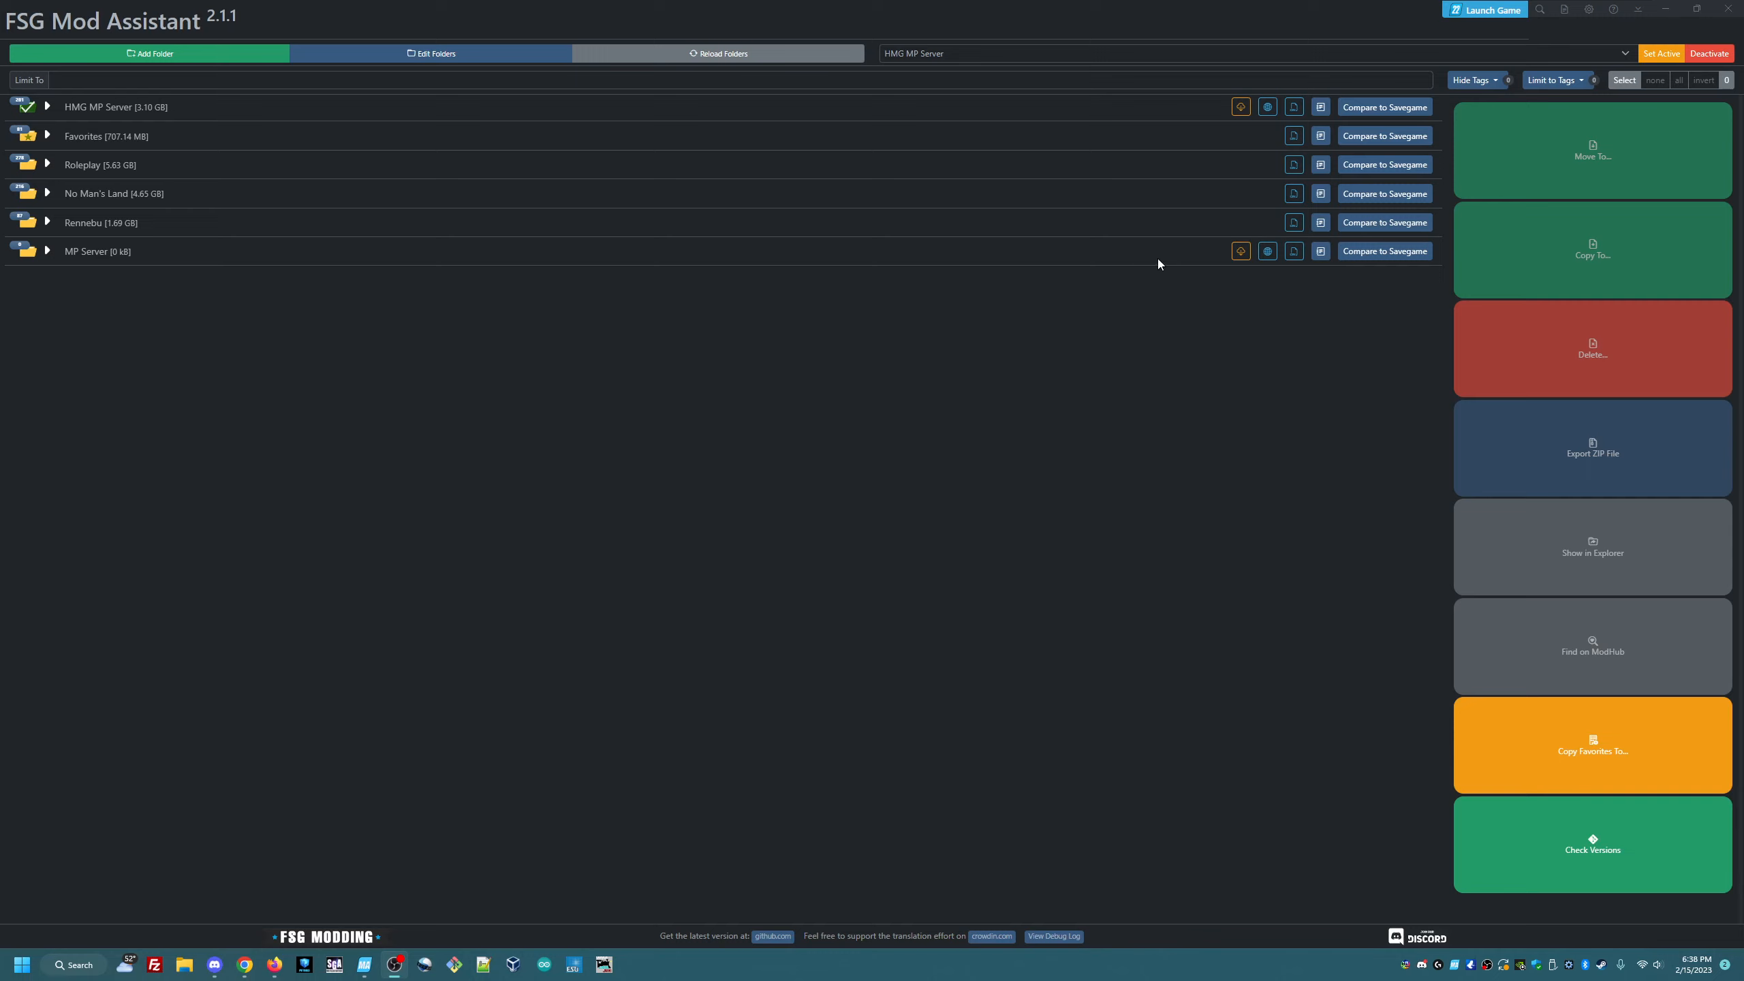
# - Download the full mod set from the server into the MP Server collection again and expand the collection to review its mods
pyautogui.click(1241, 250)
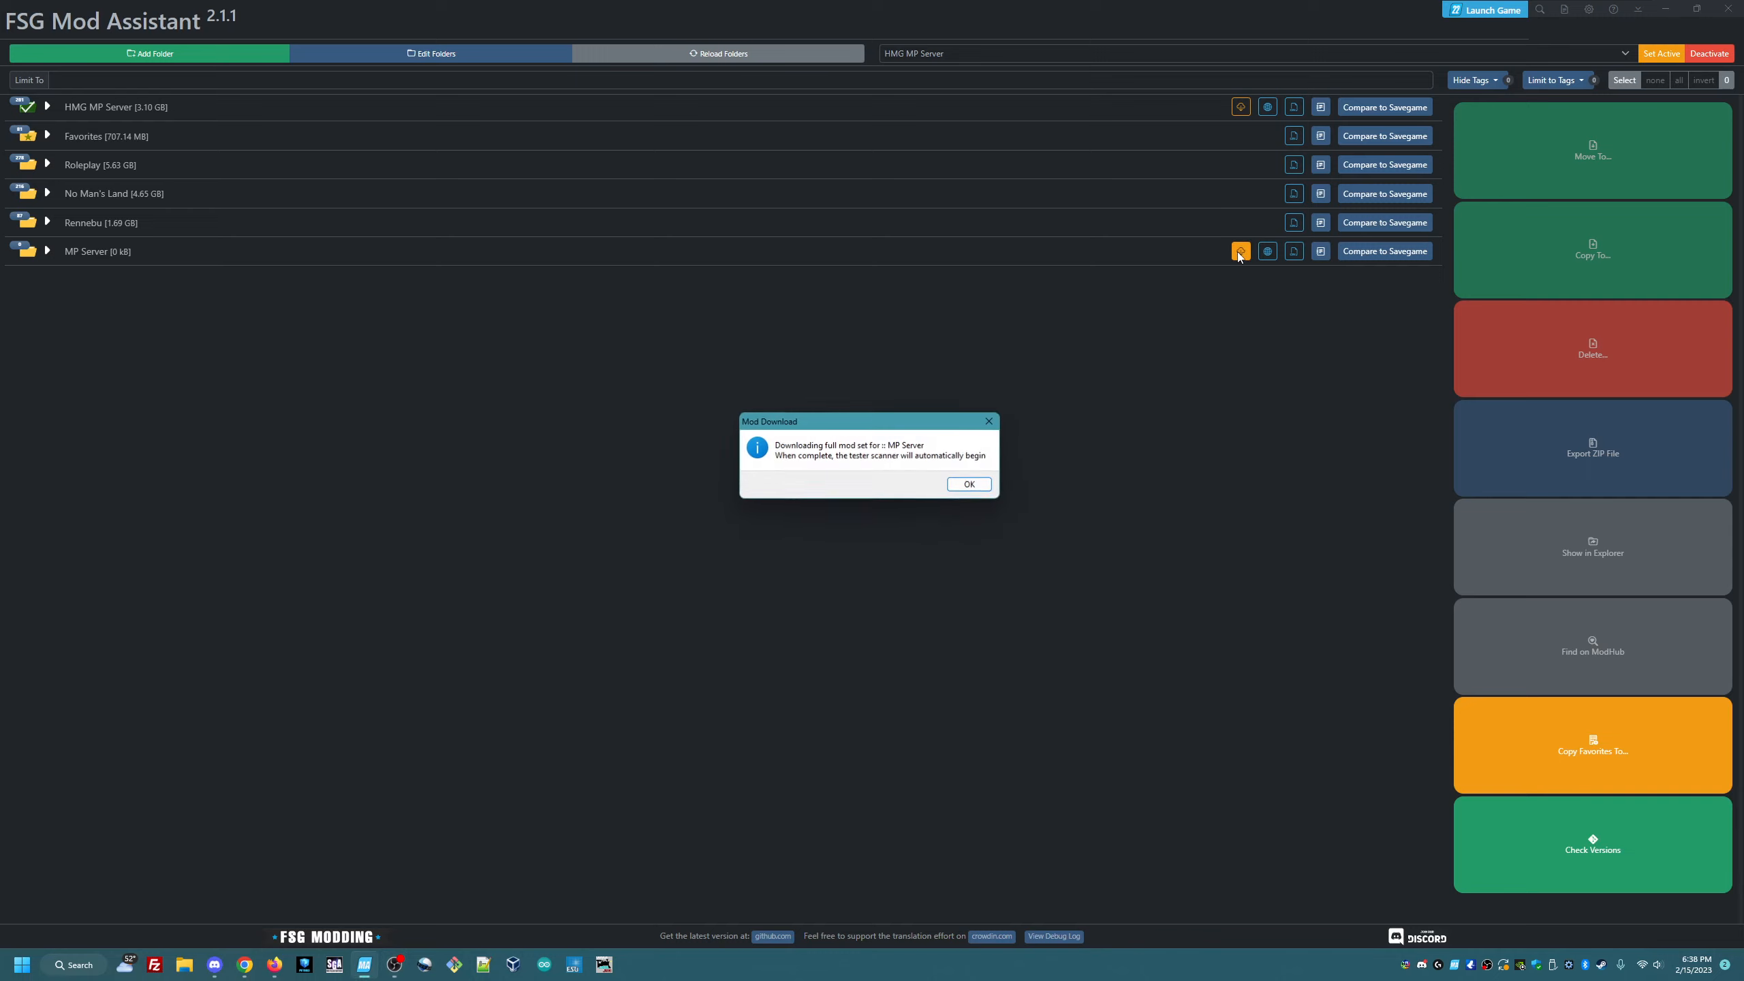
pyautogui.click(973, 485)
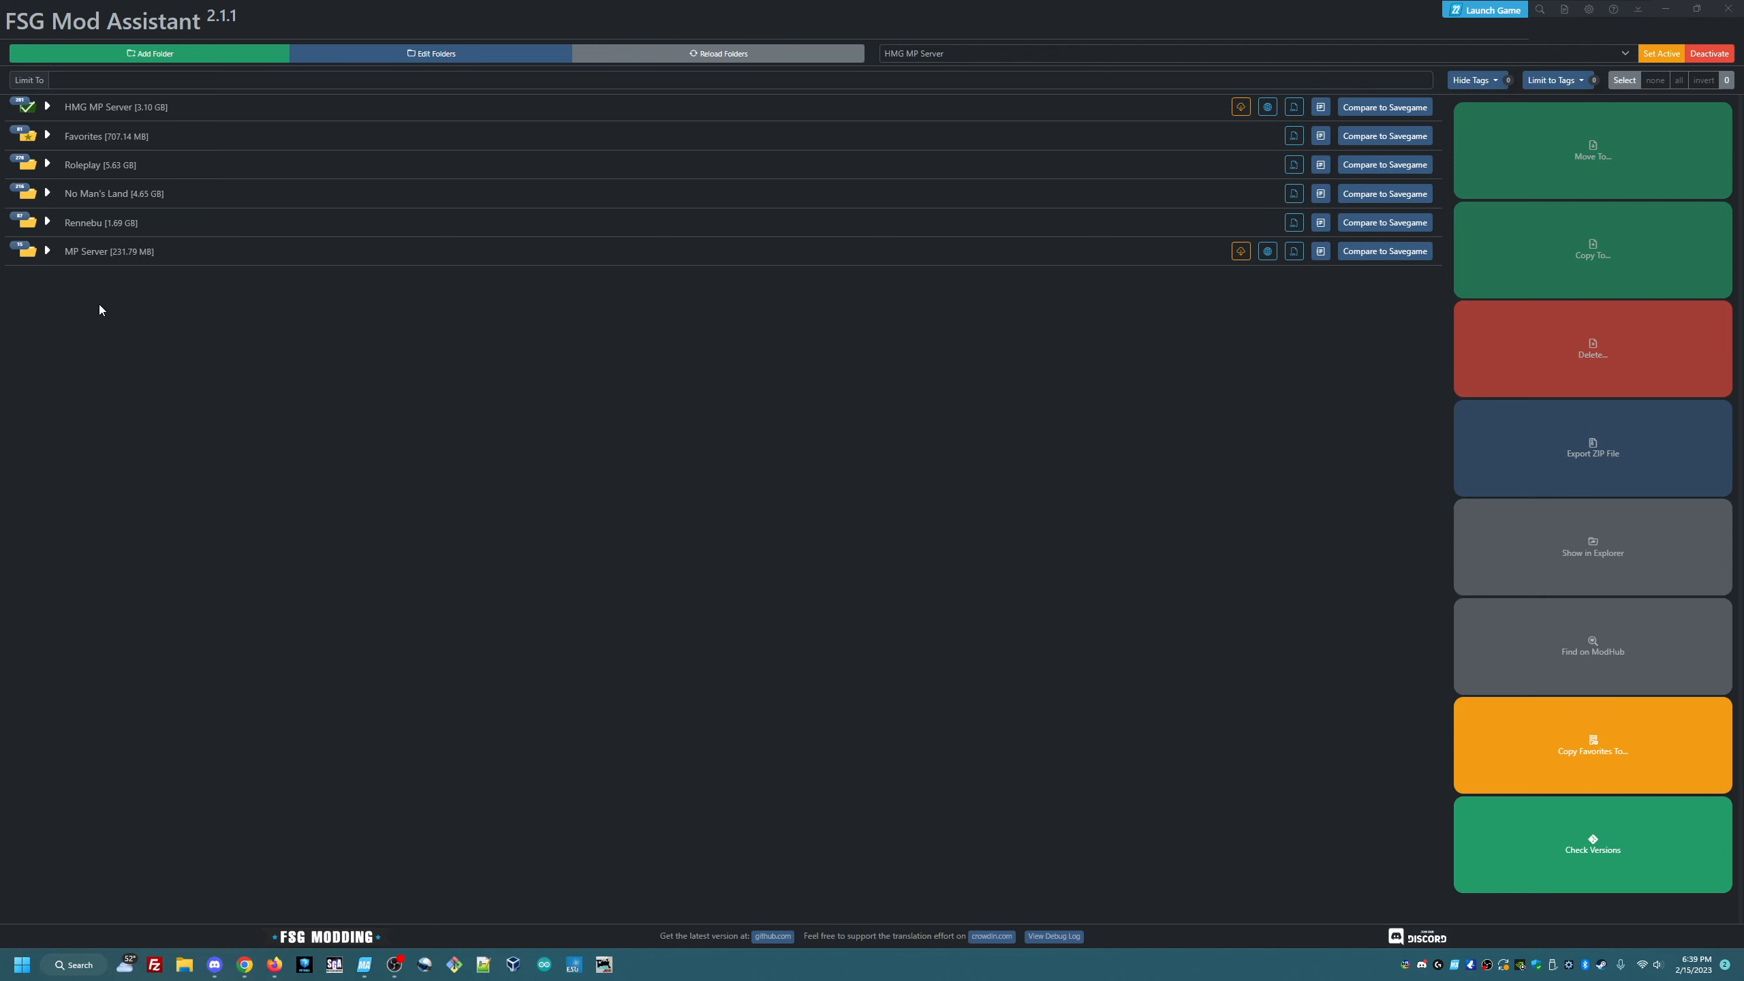
pyautogui.click(47, 251)
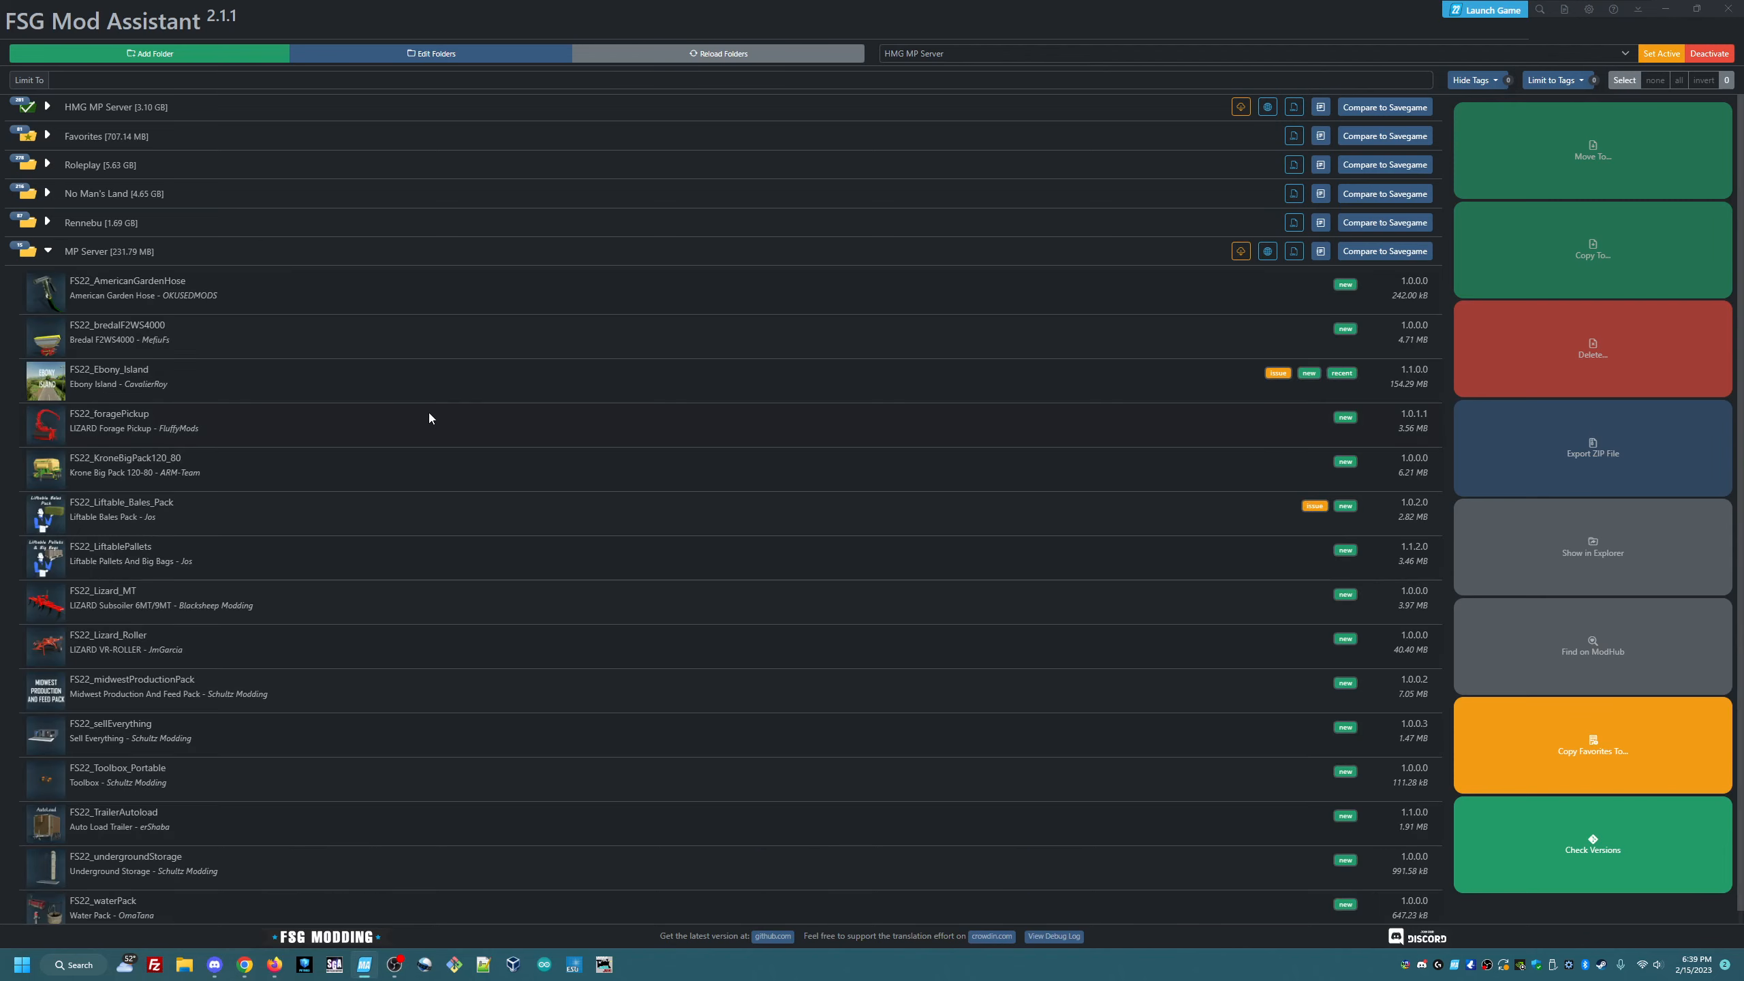
pyautogui.scroll(-1, 544, 343)
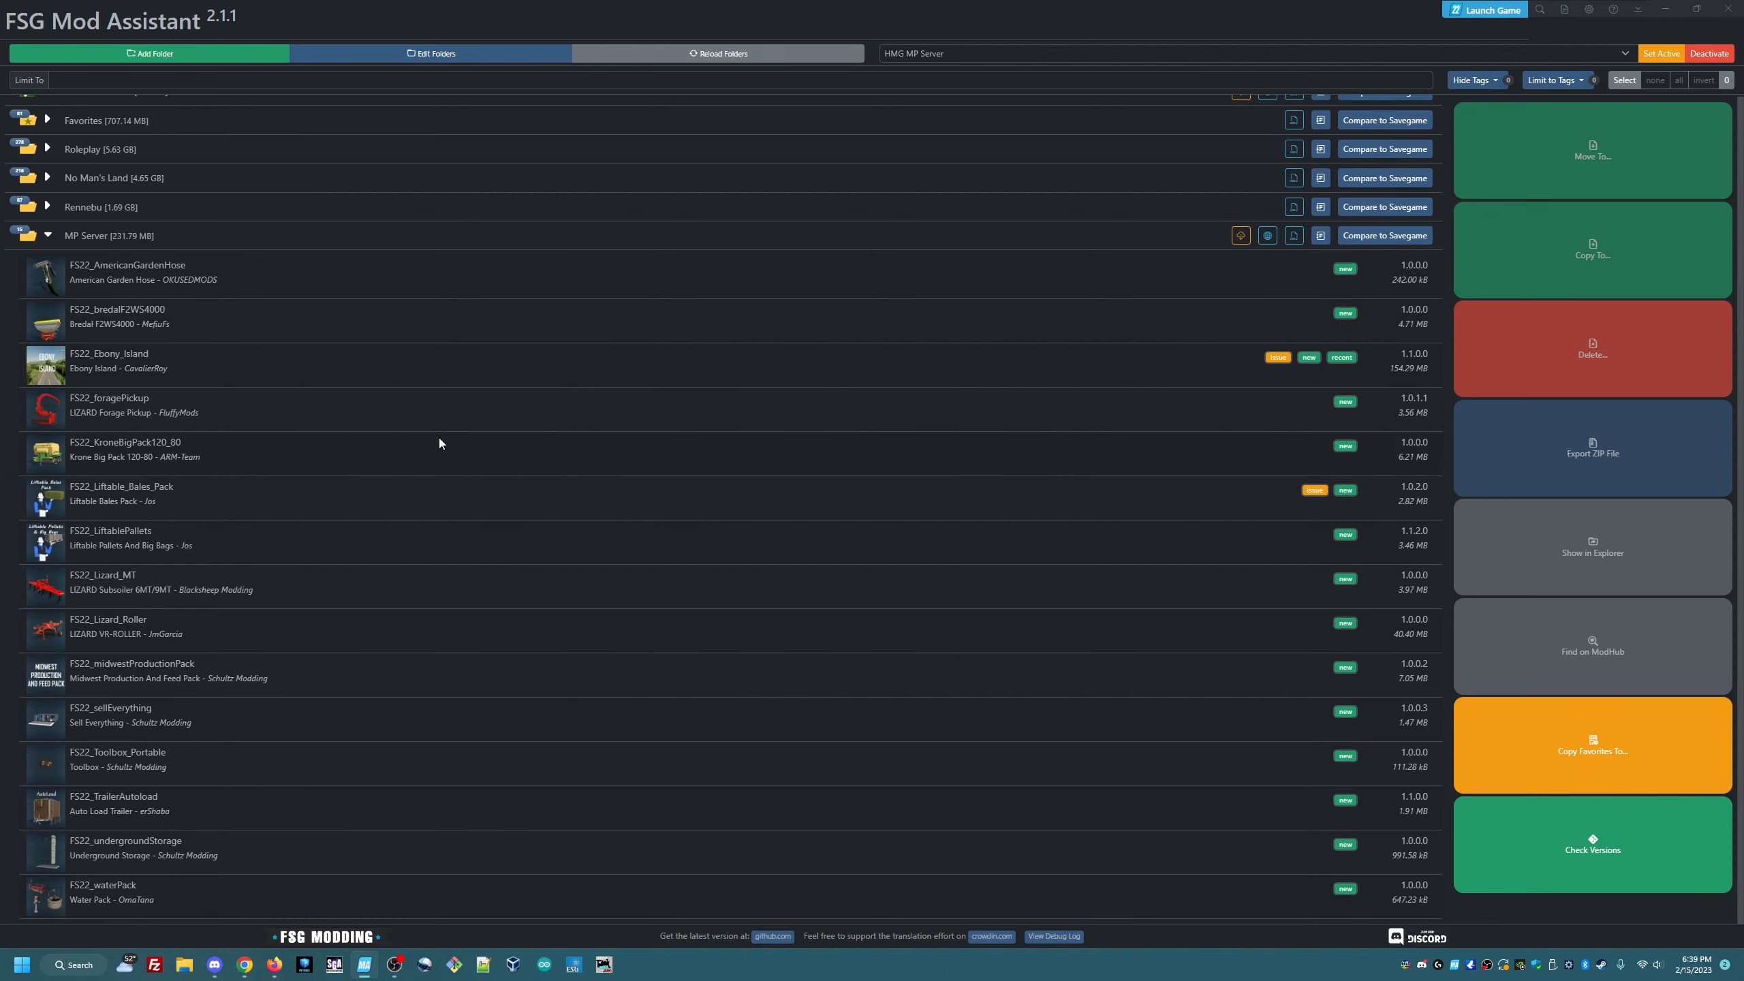
pyautogui.scroll(1, 440, 443)
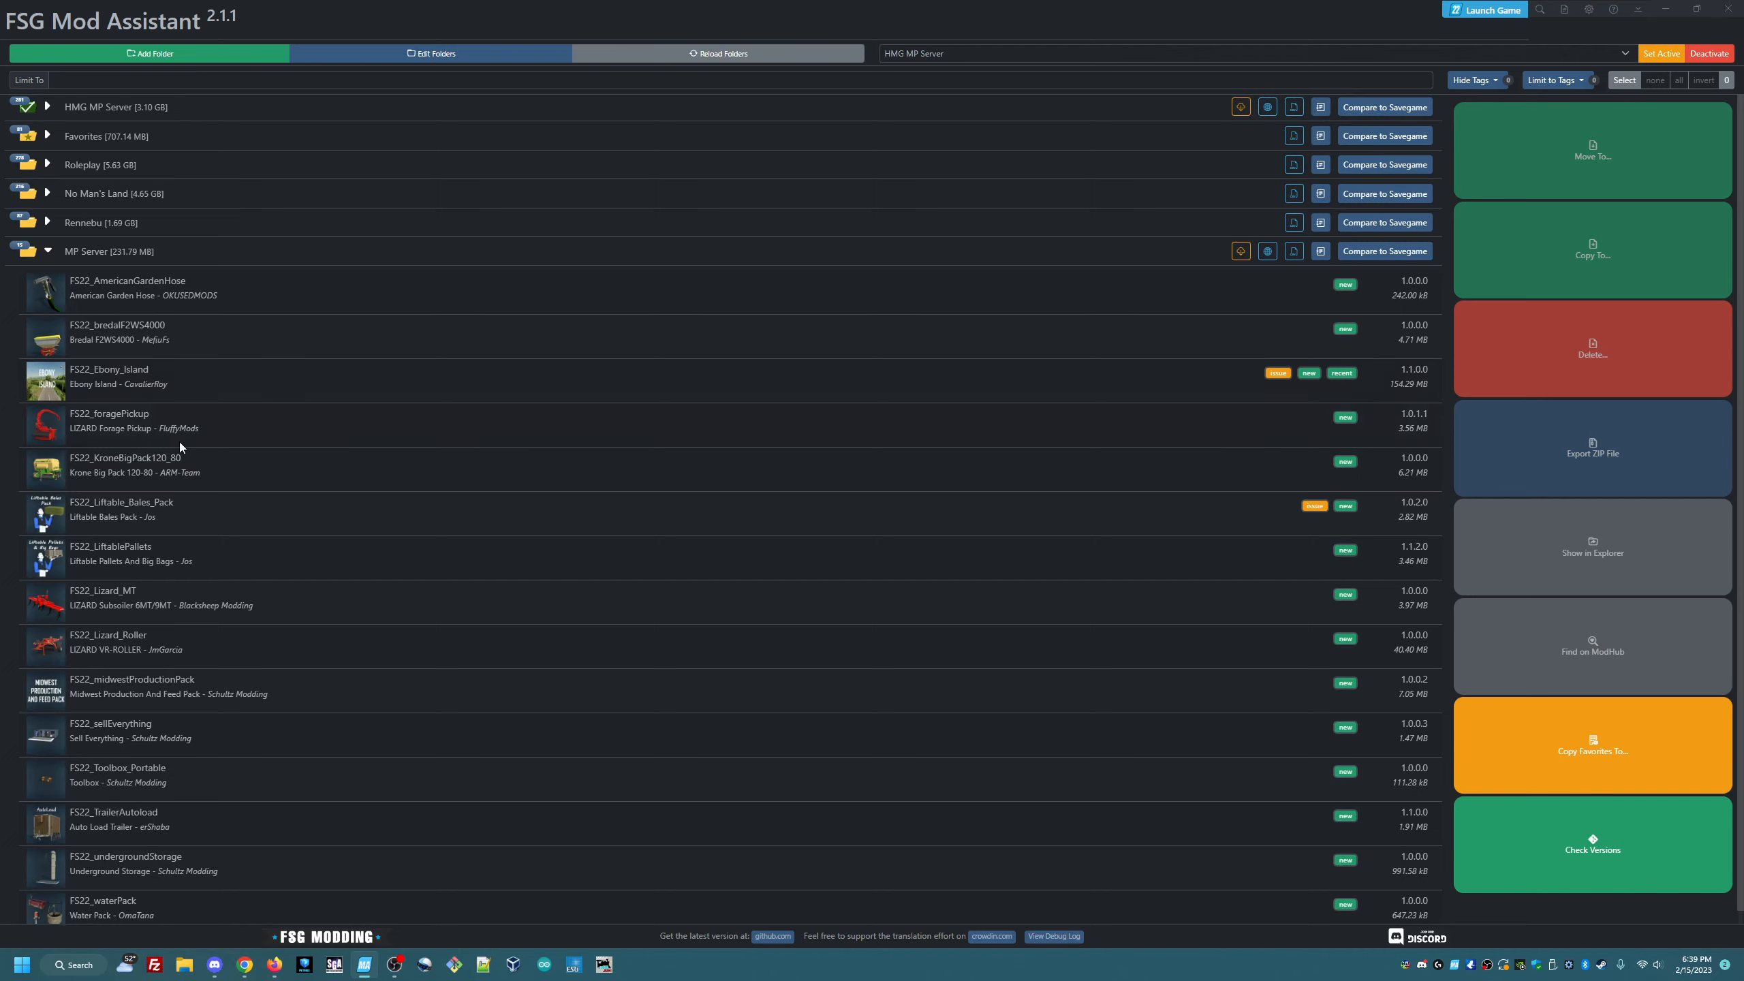
pyautogui.scroll(-1, 206, 611)
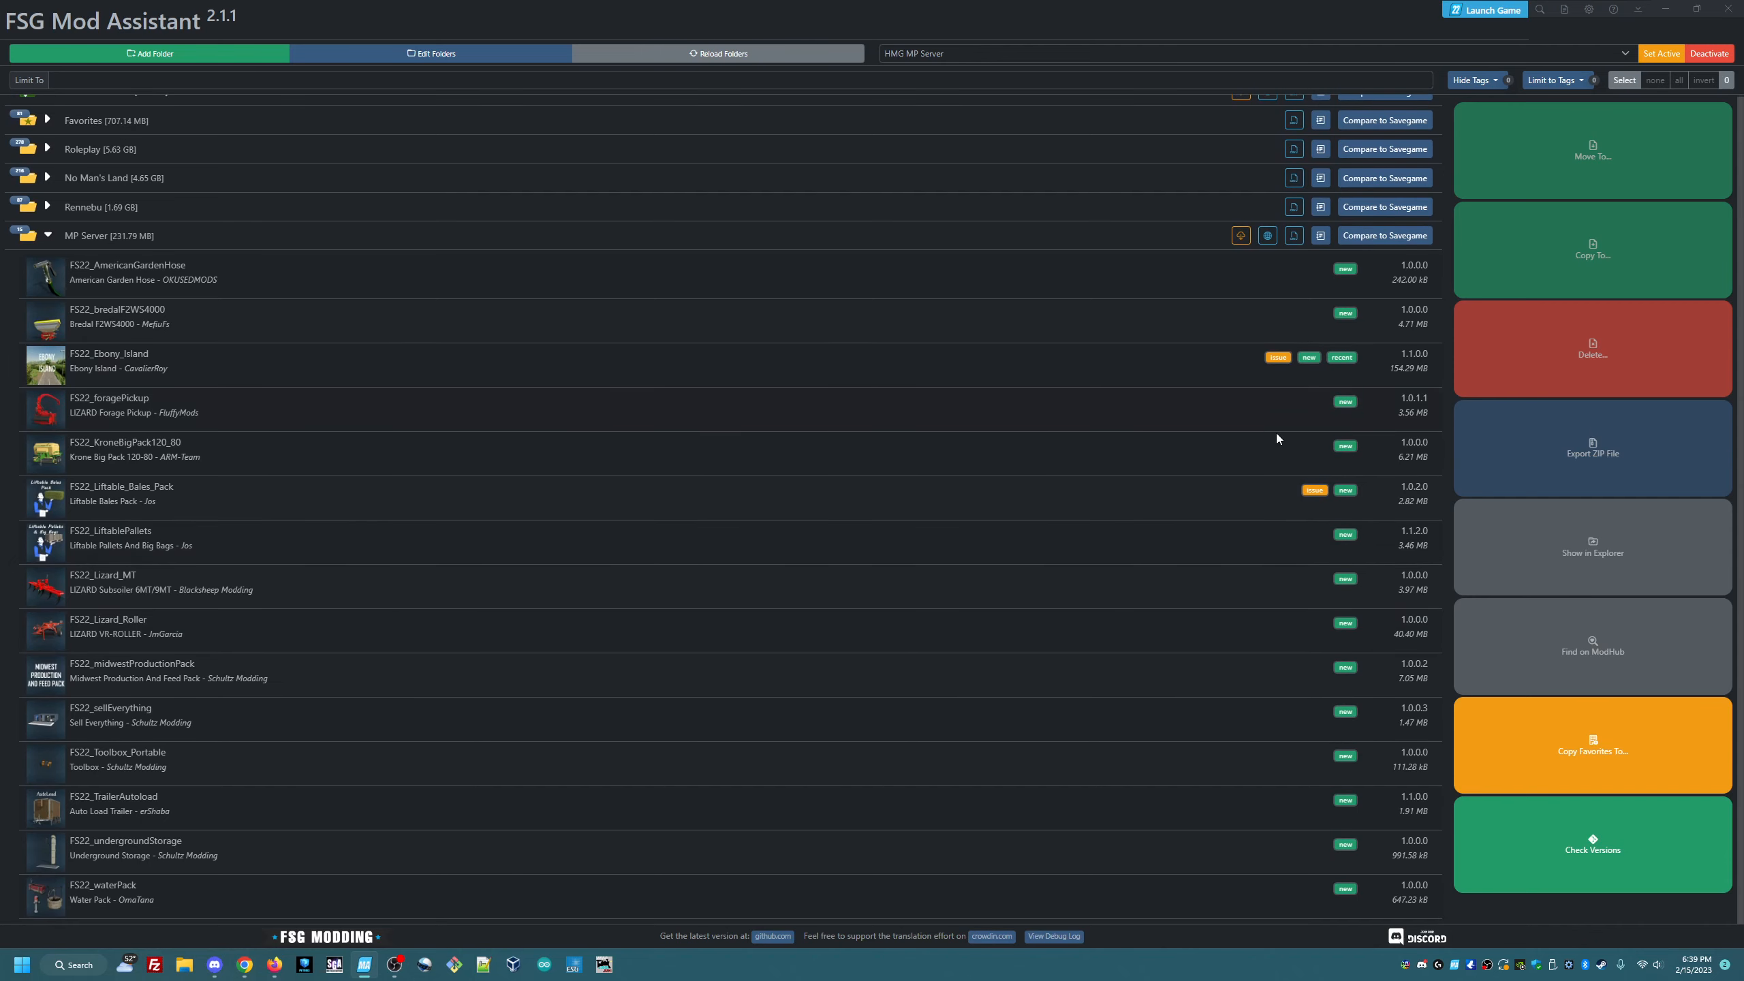
# - Inspect the issues and description in the Liftable Bales Pack mod's details, and close them
pyautogui.moveTo(1280, 361)
pyautogui.moveTo(1315, 496)
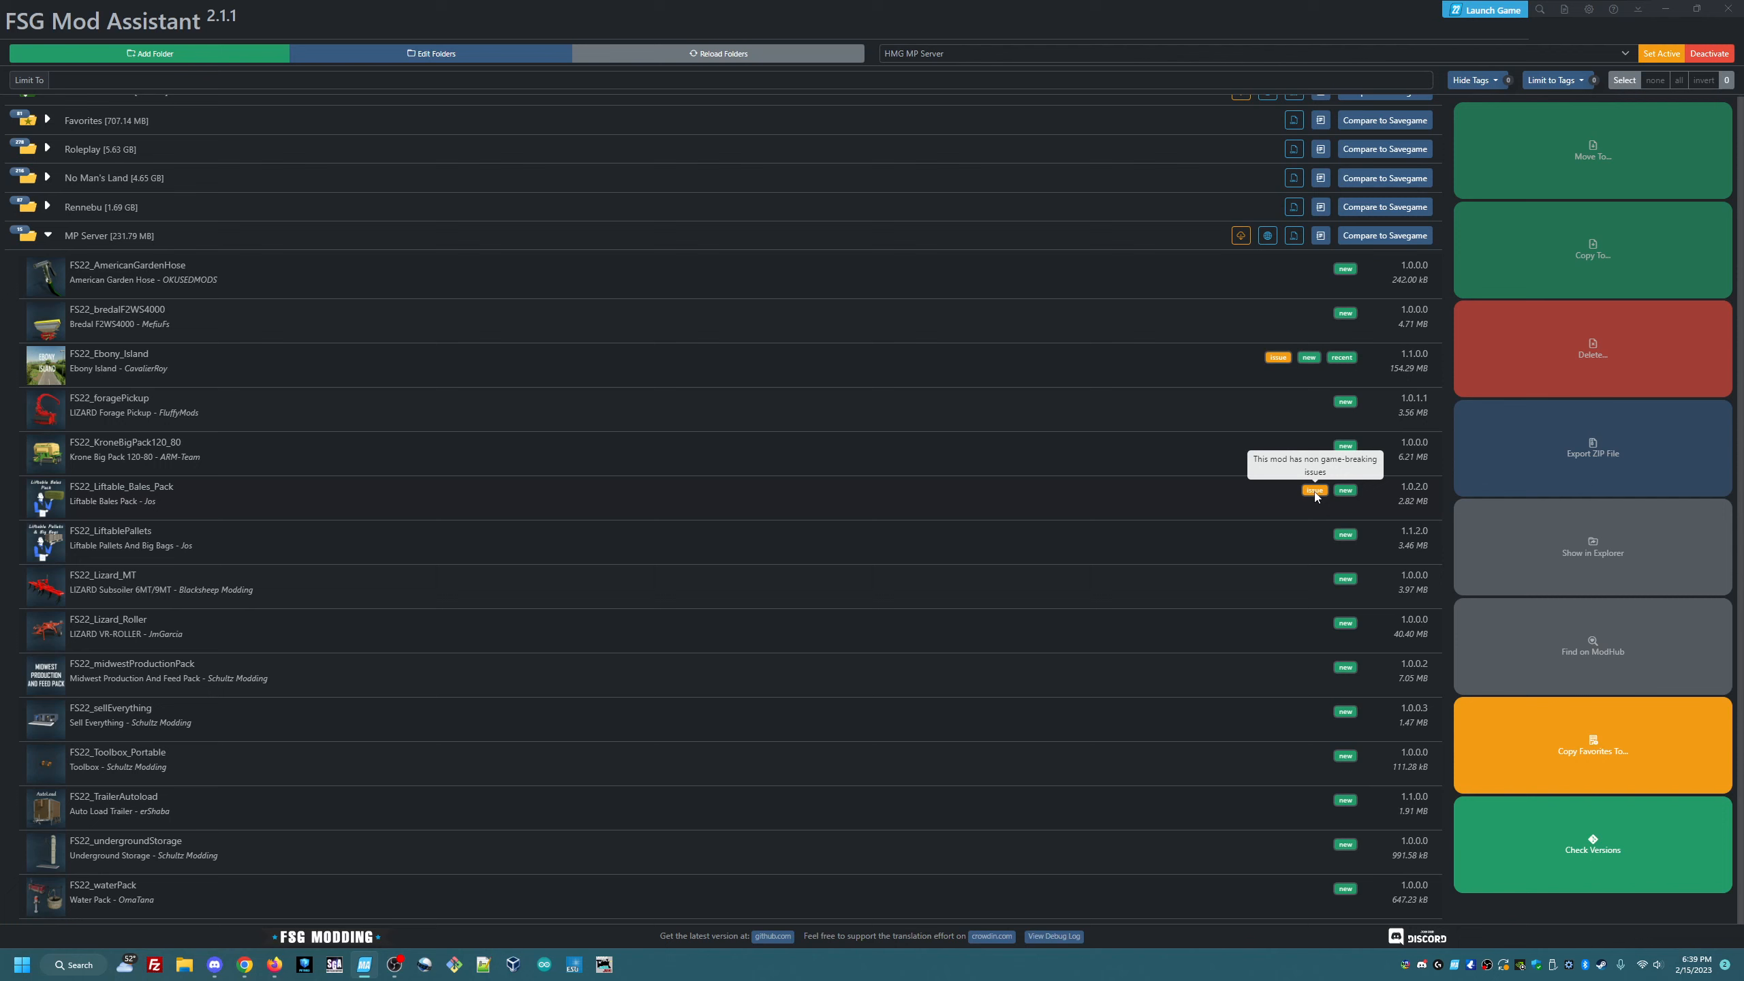
pyautogui.click(1314, 490)
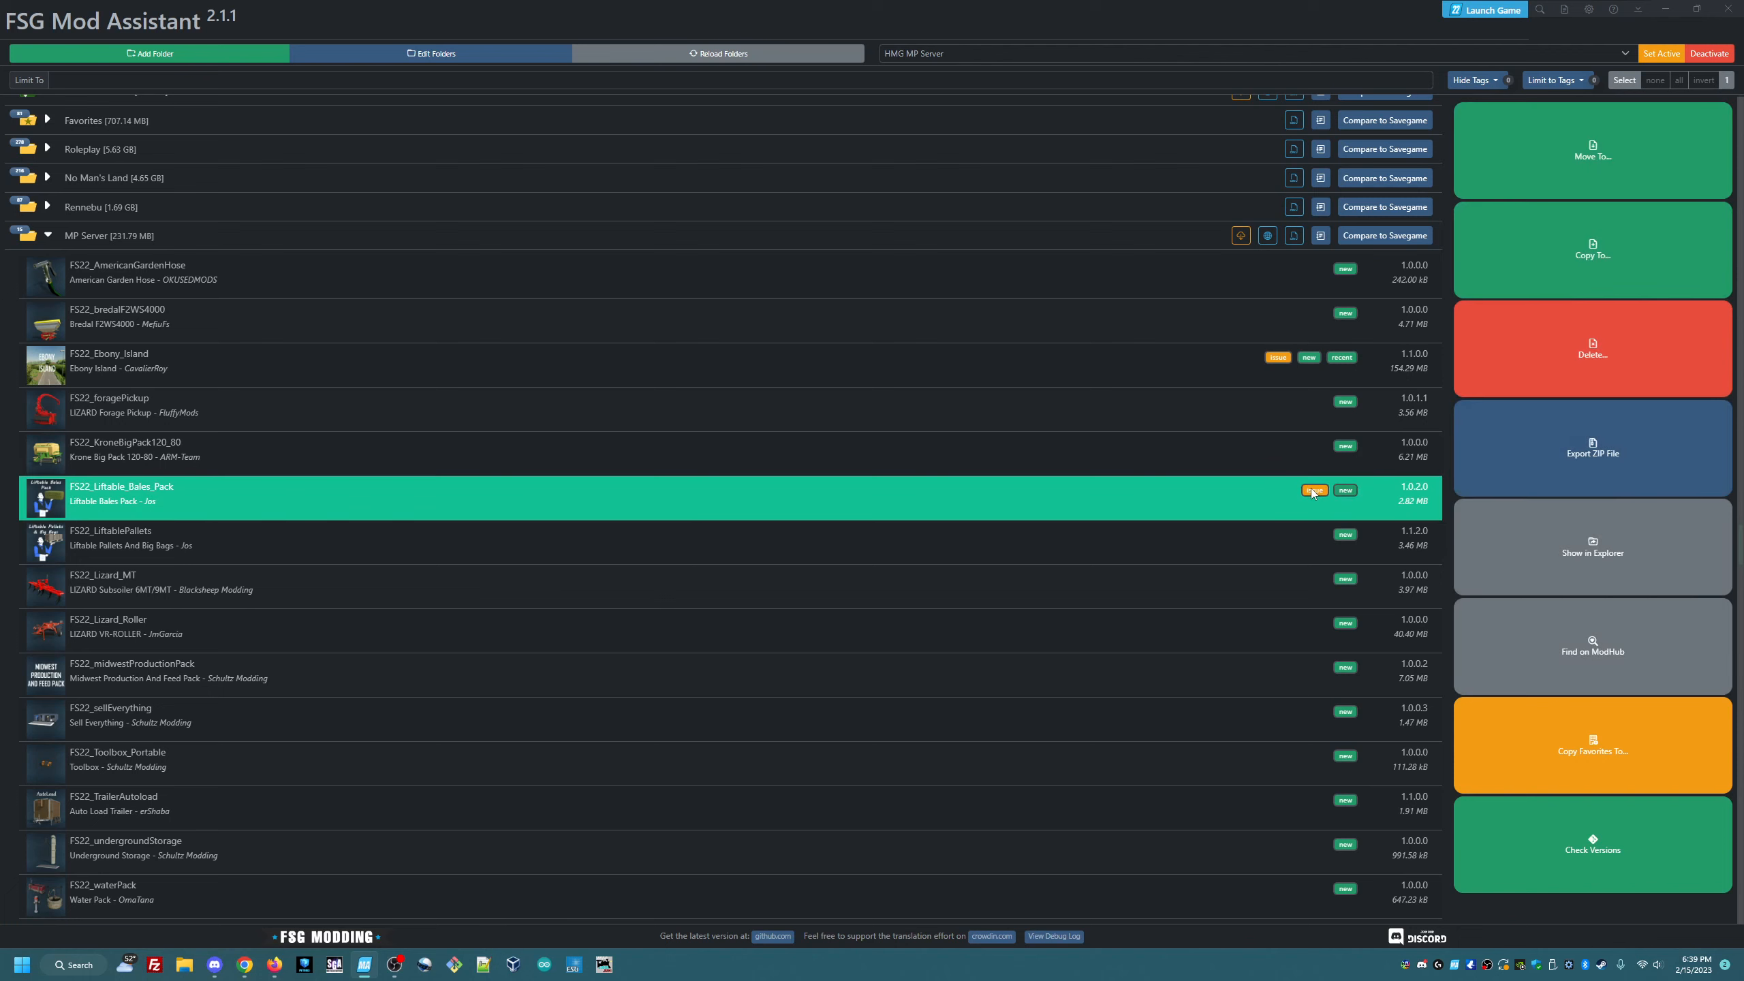
pyautogui.doubleClick(1313, 491)
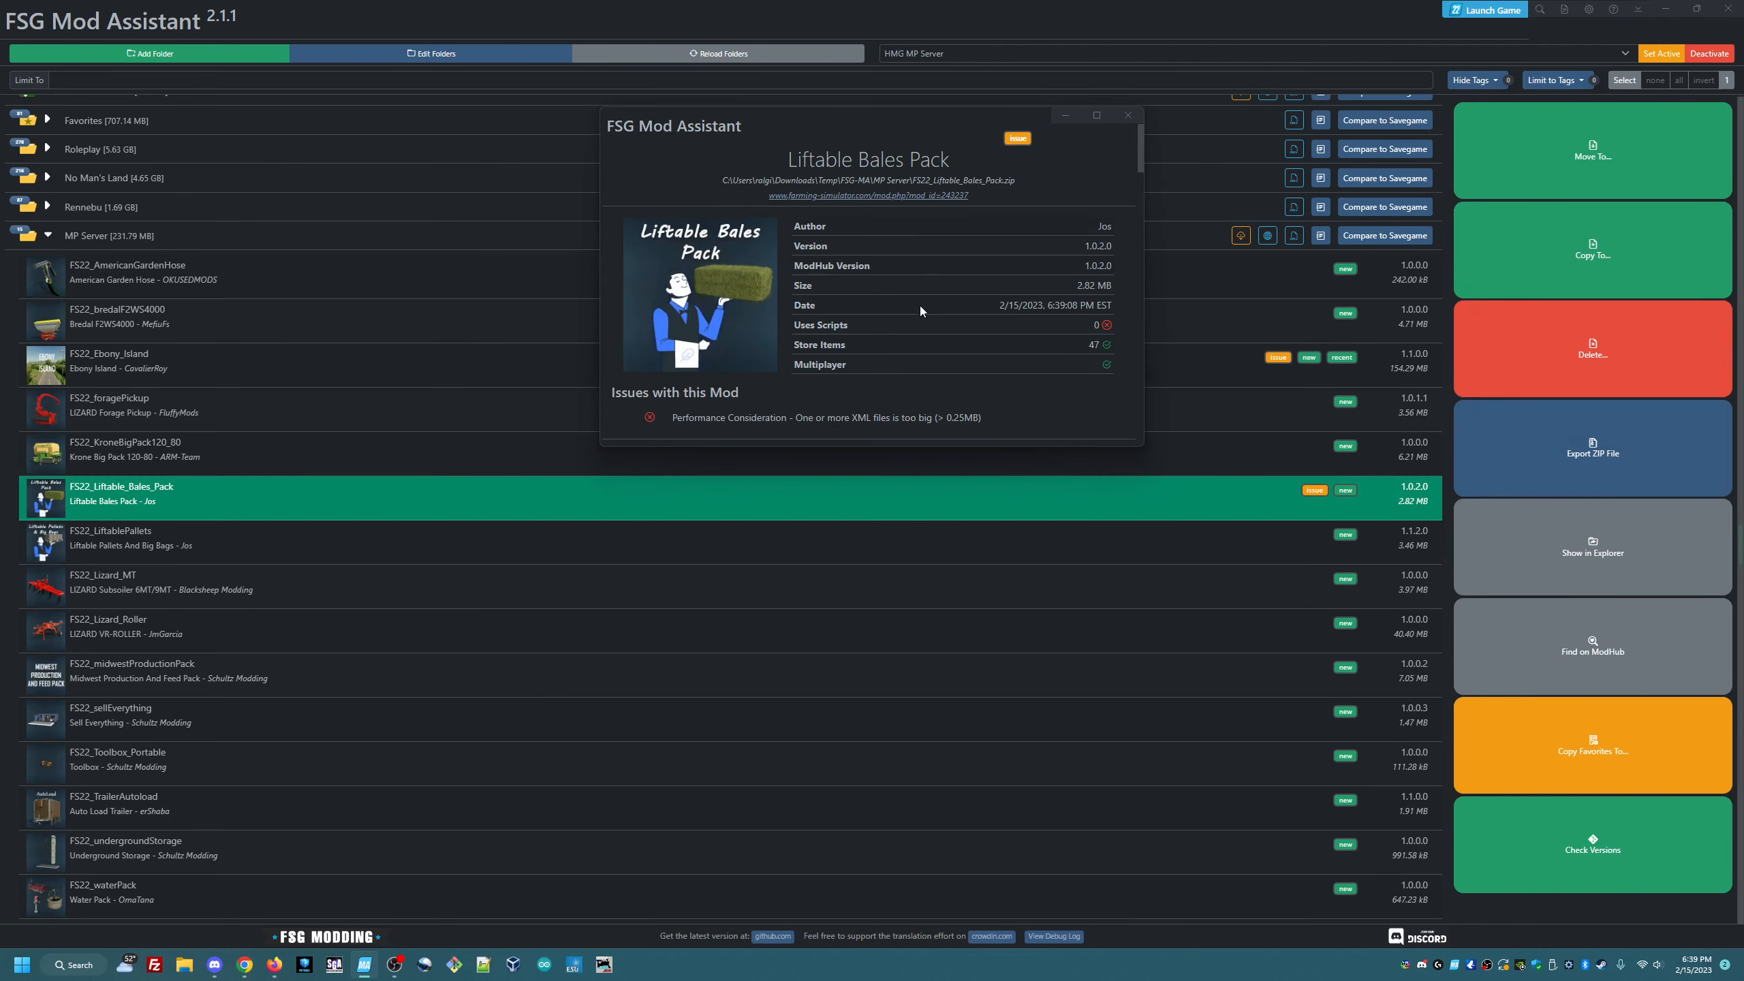
pyautogui.scroll(-2, 920, 311)
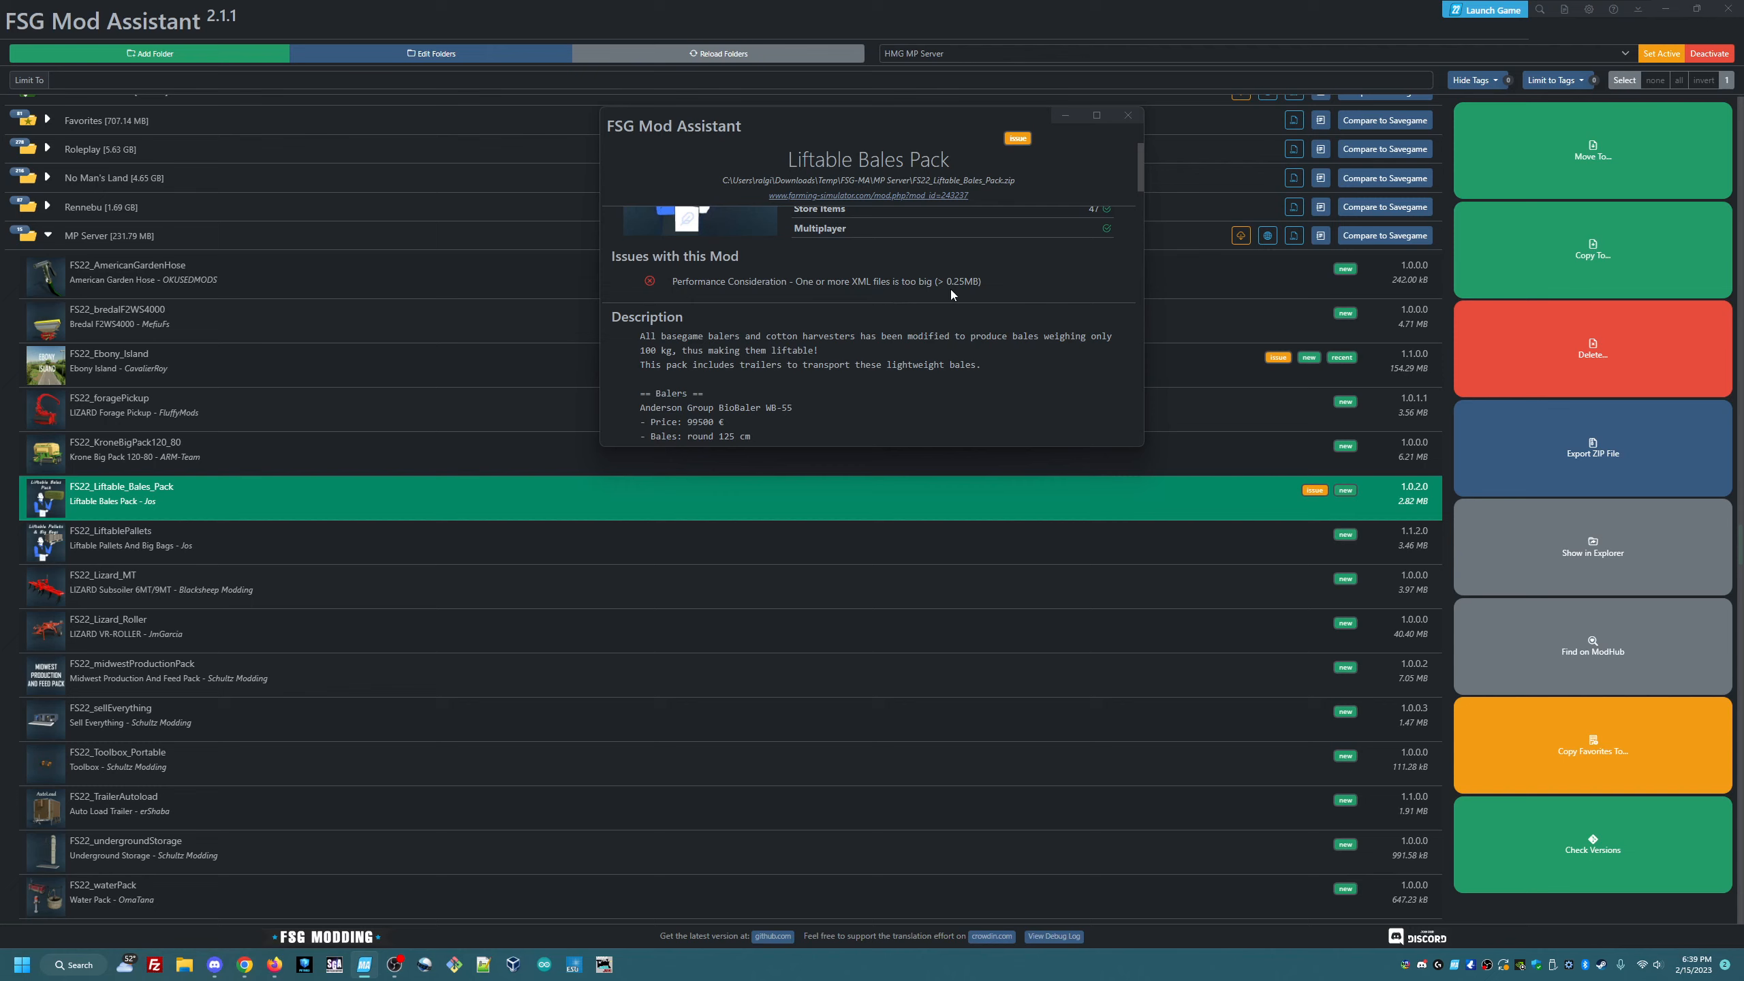
pyautogui.scroll(-2, 688, 338)
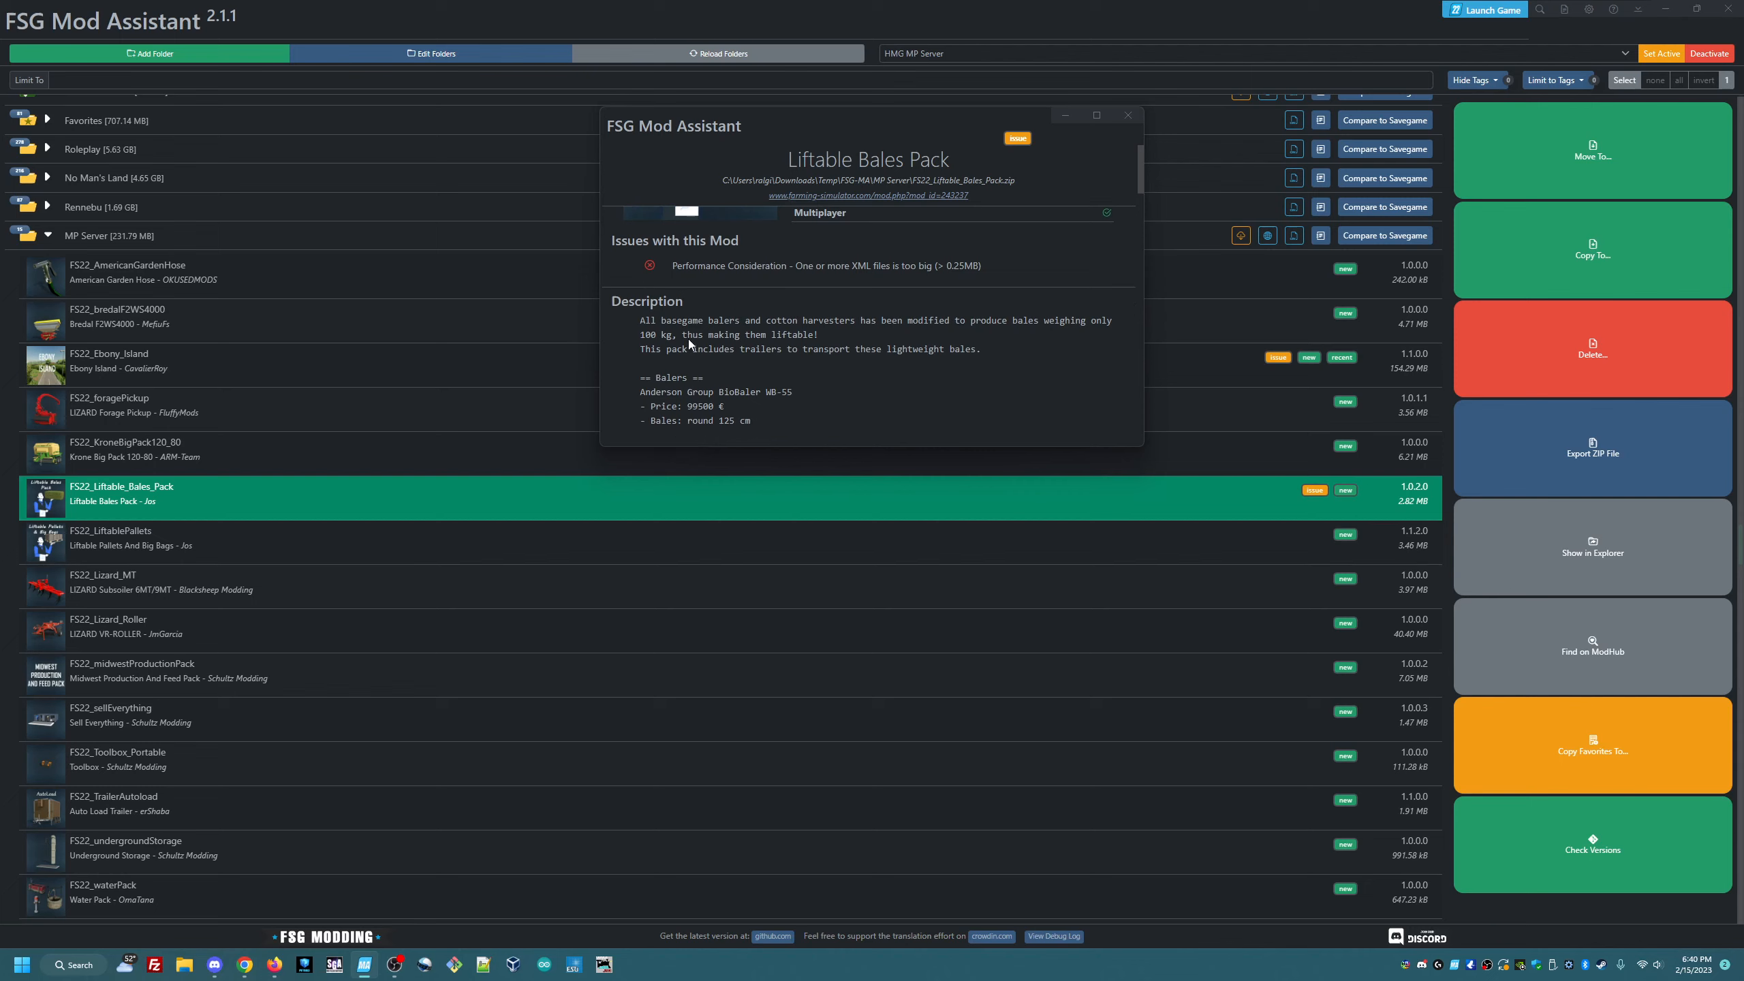
pyautogui.scroll(2, 688, 338)
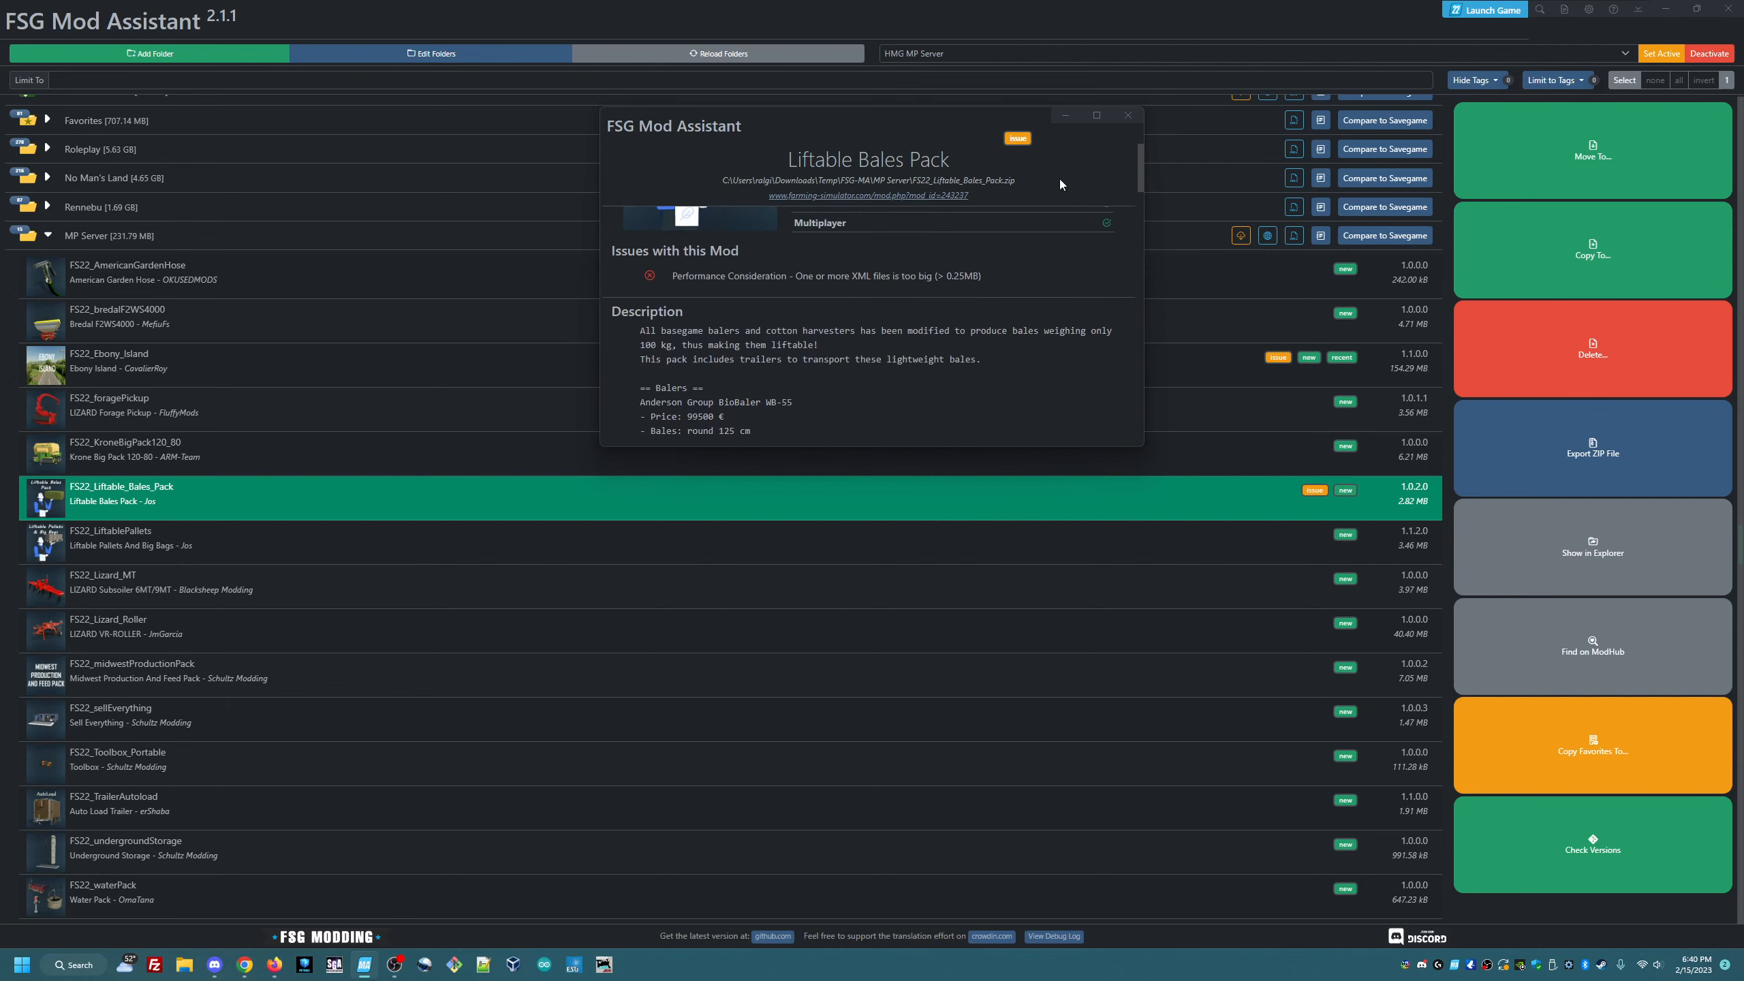
pyautogui.click(1119, 118)
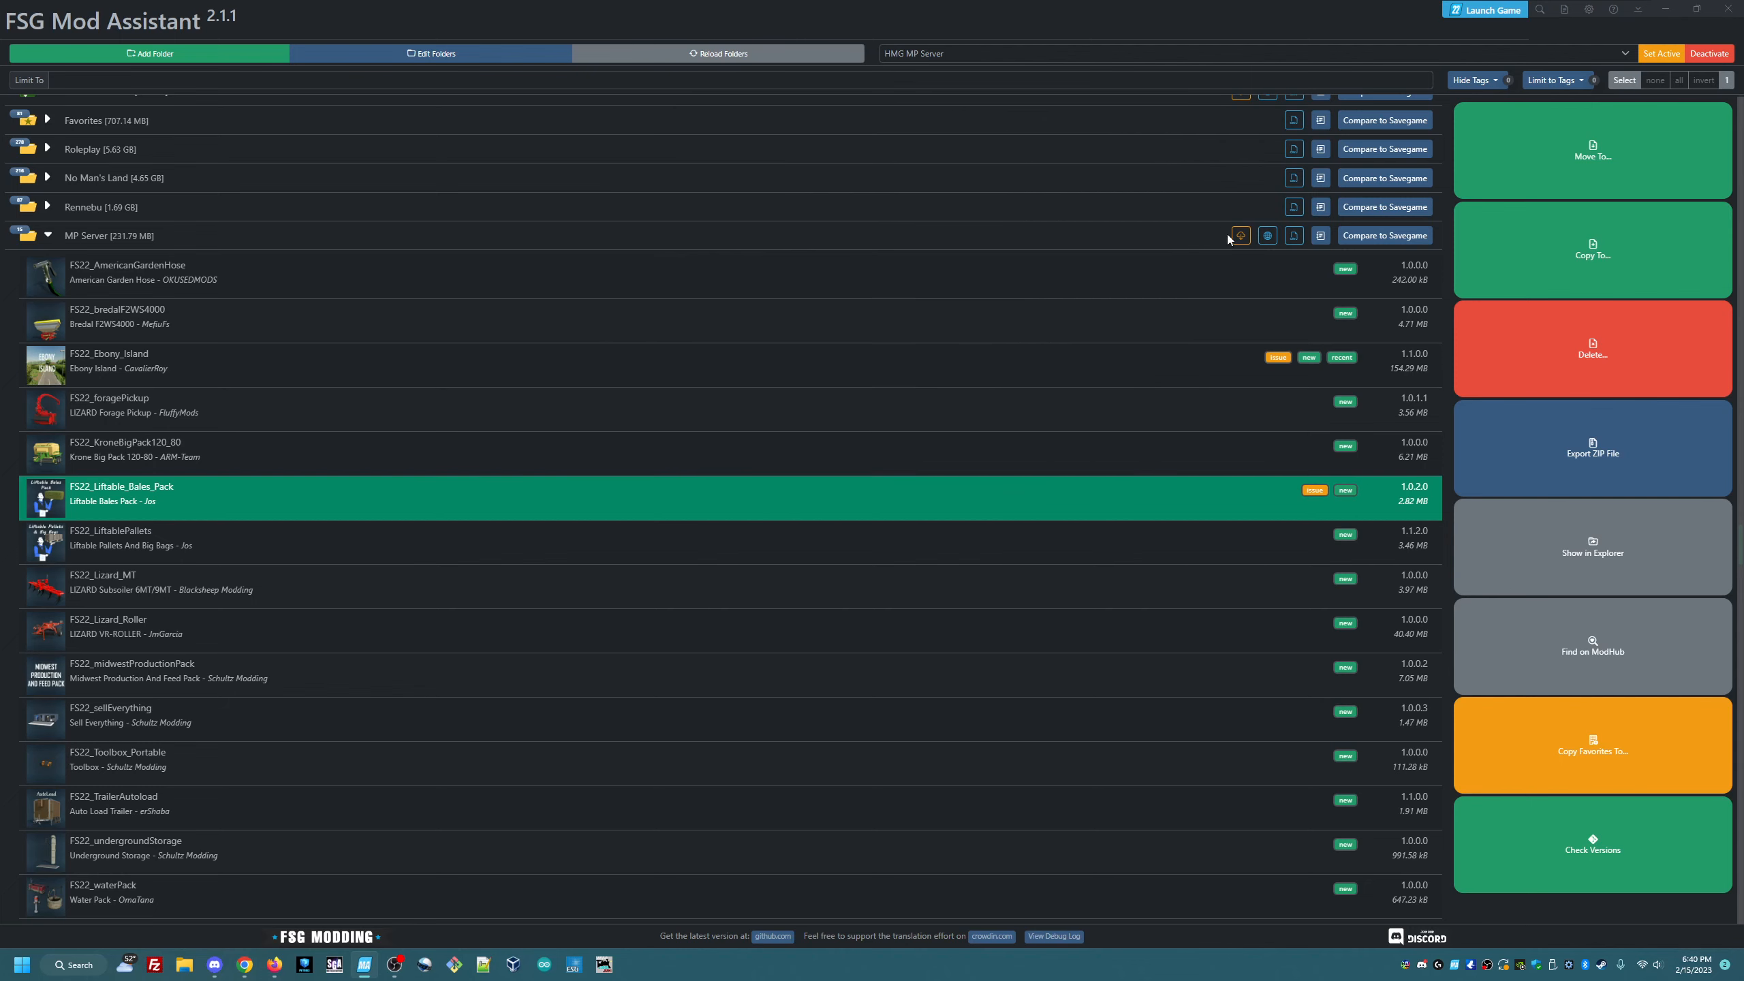
# - Inspect the Ebony Island mod's details for its issues, close them, and check what its issue tag means
pyautogui.click(1278, 357)
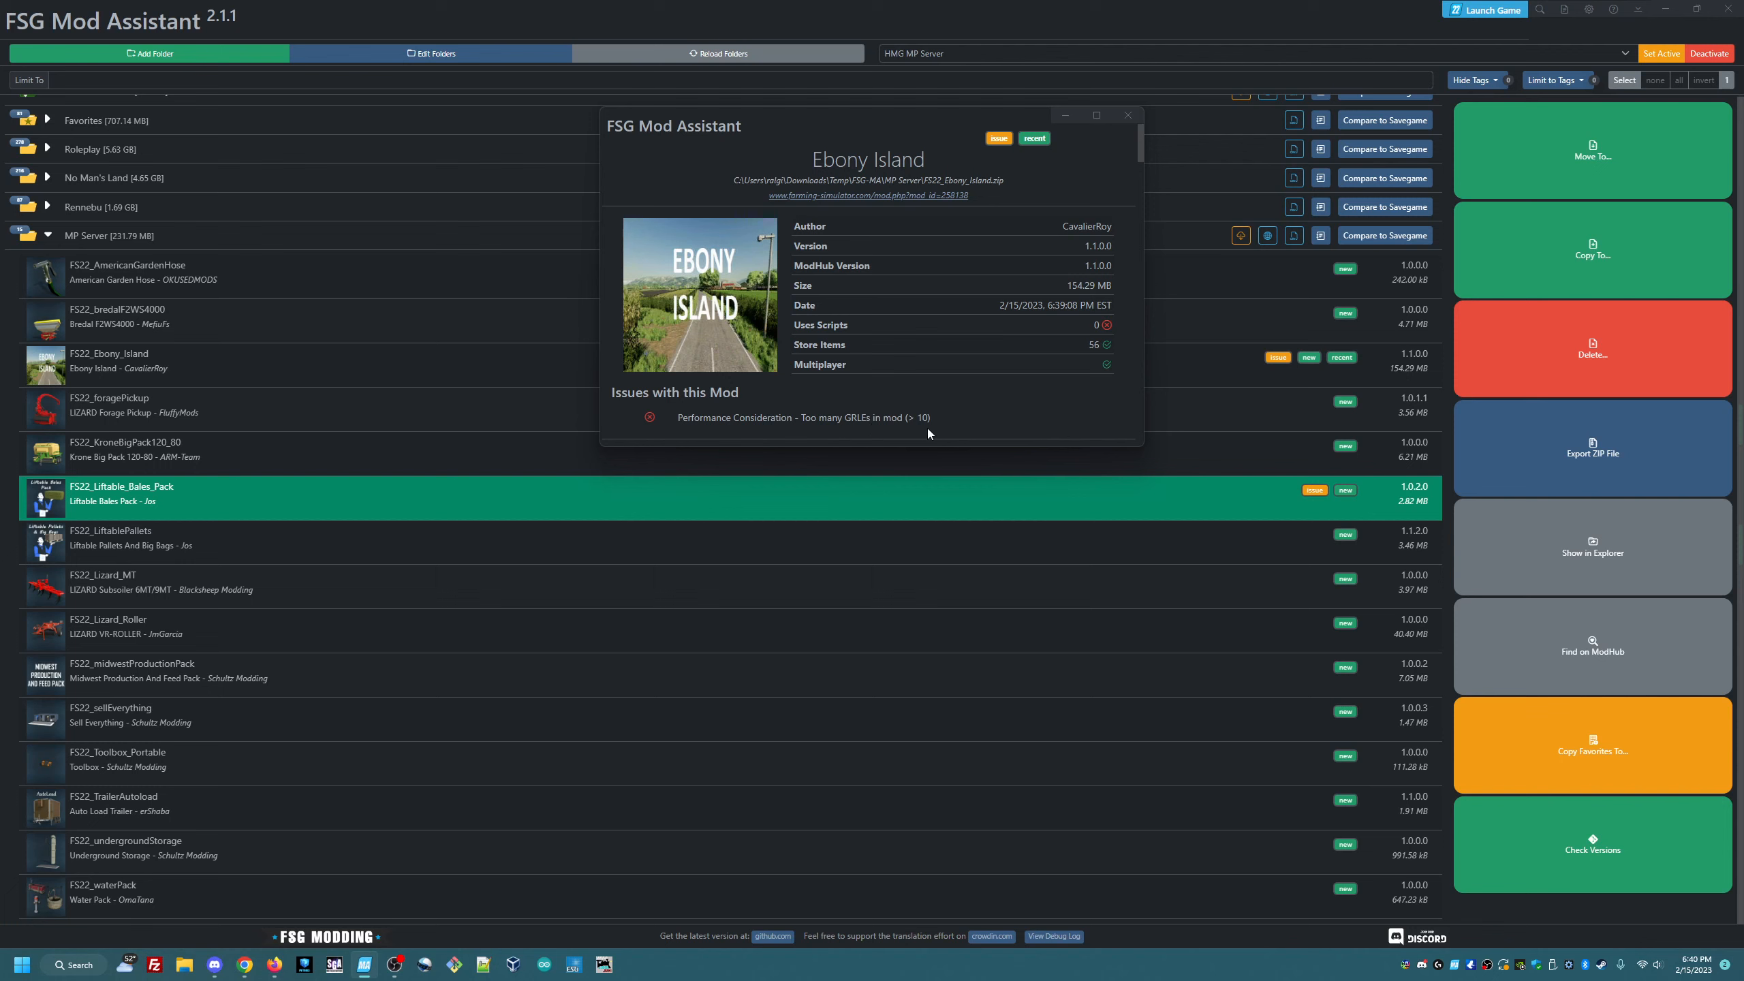
pyautogui.scroll(-1, 1005, 415)
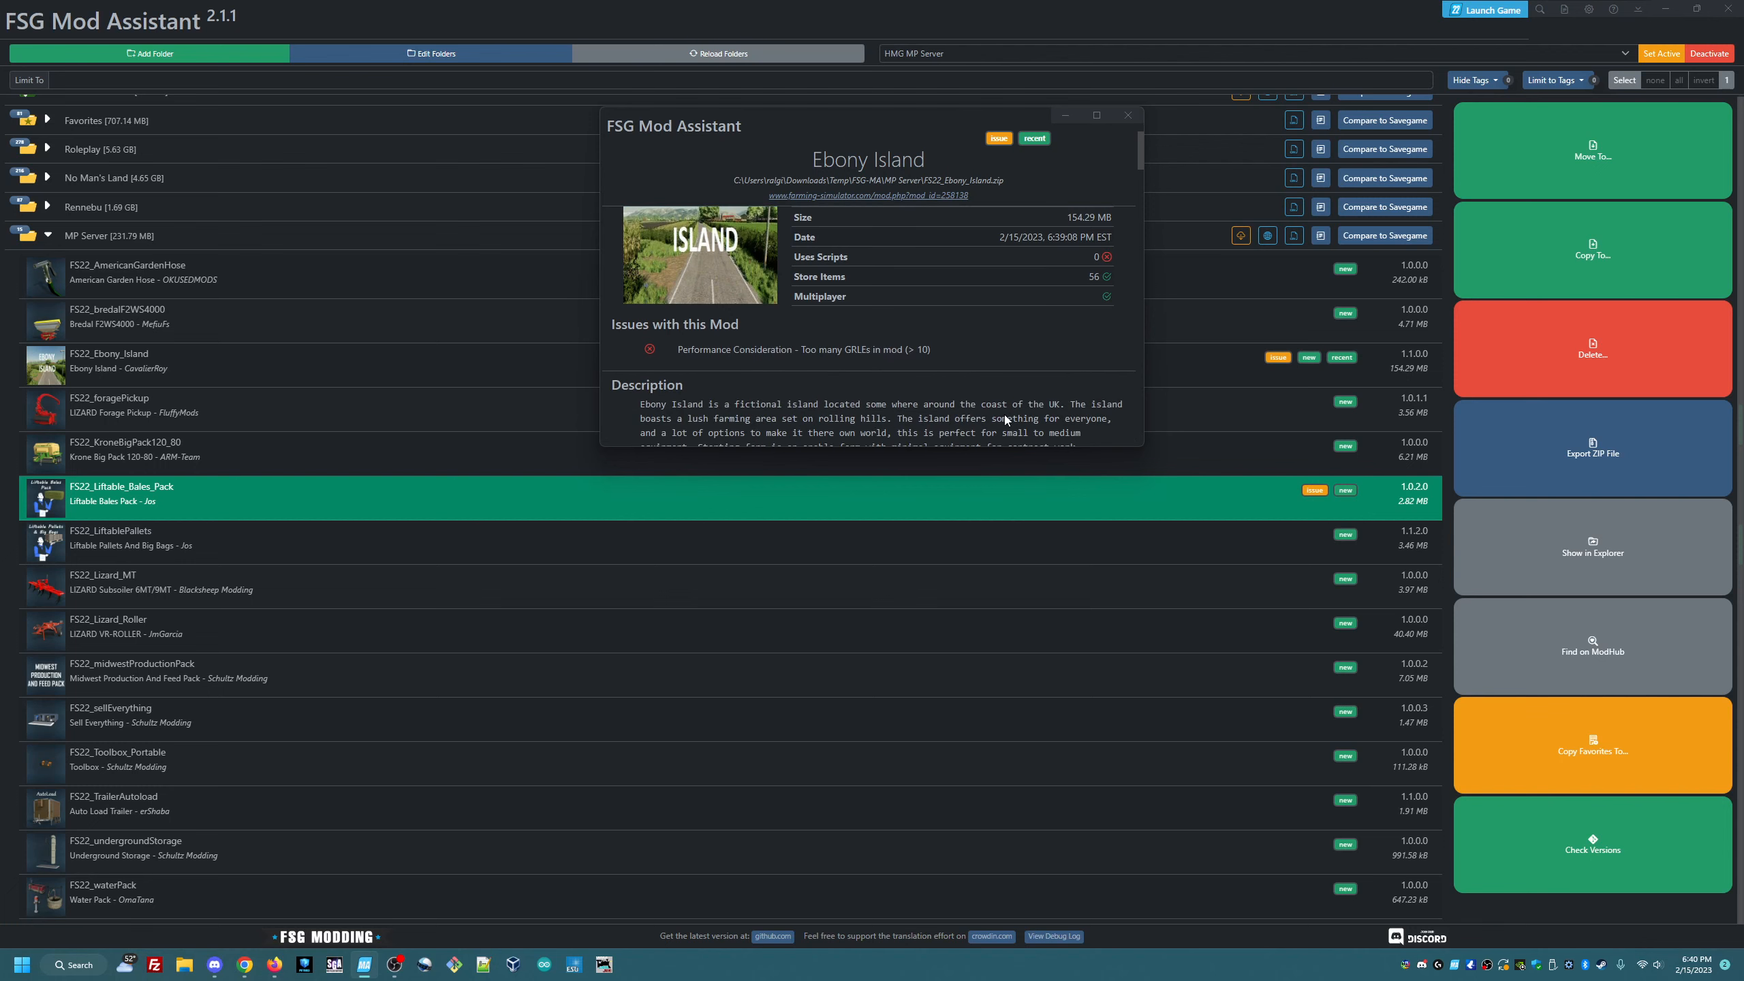
pyautogui.scroll(-1, 1004, 414)
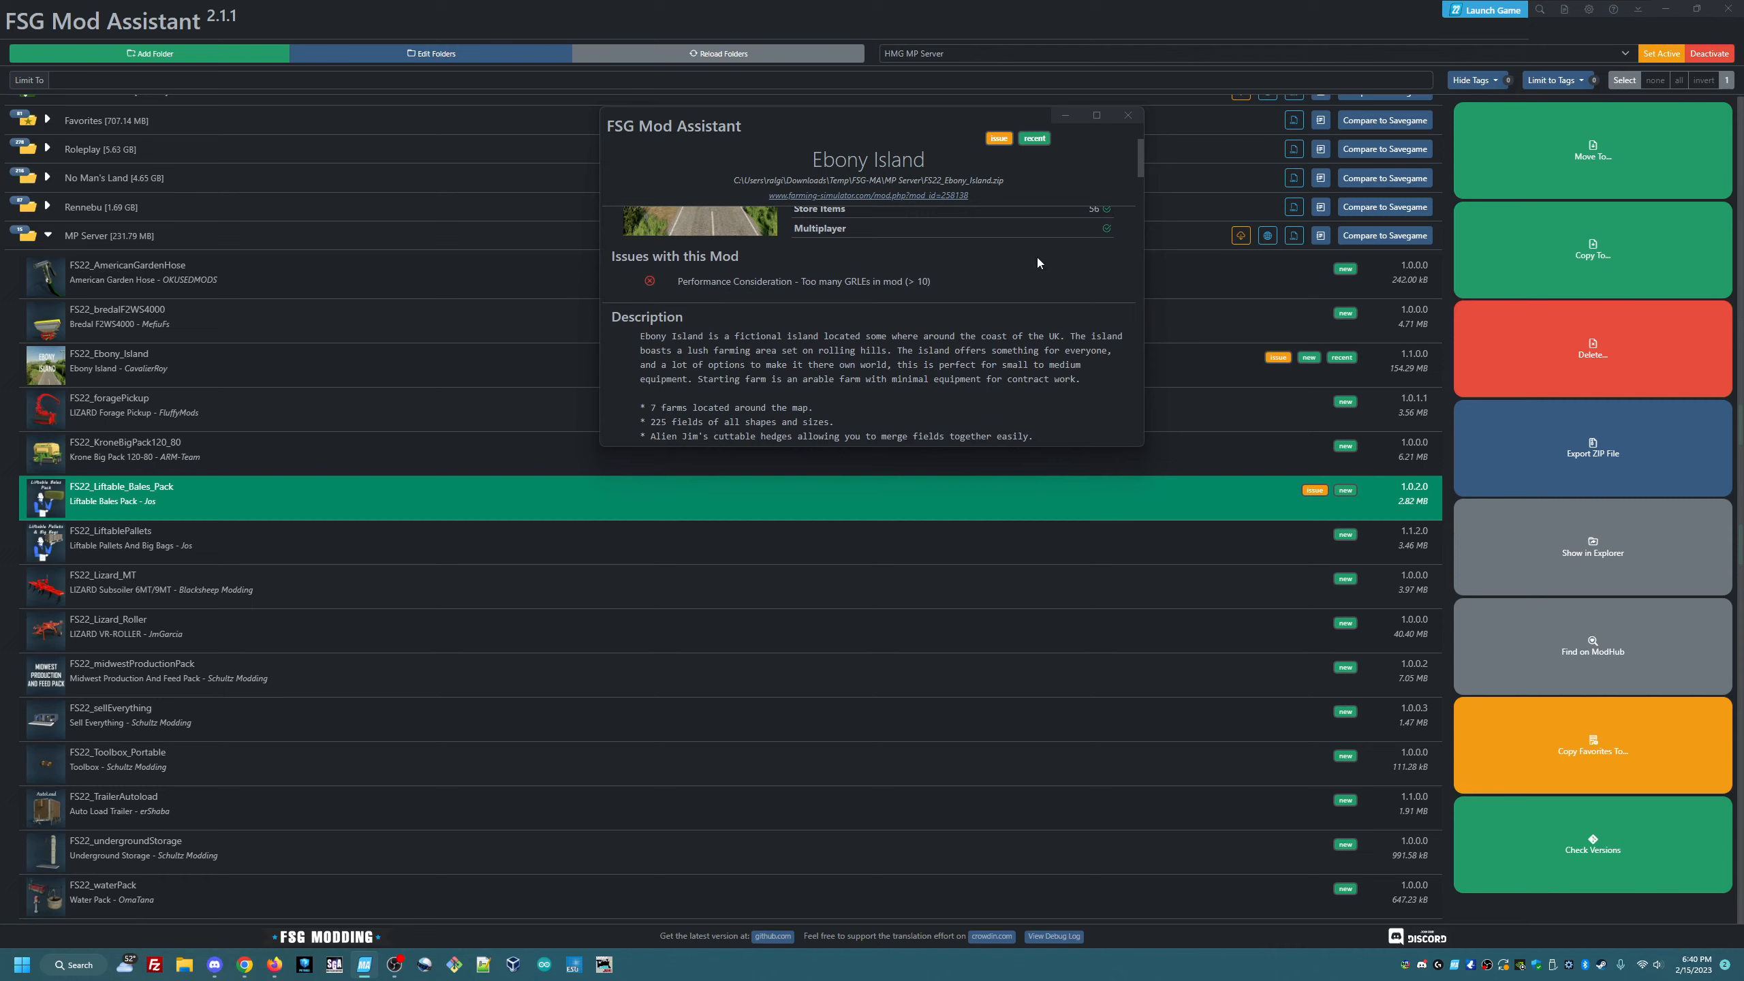
pyautogui.click(1127, 115)
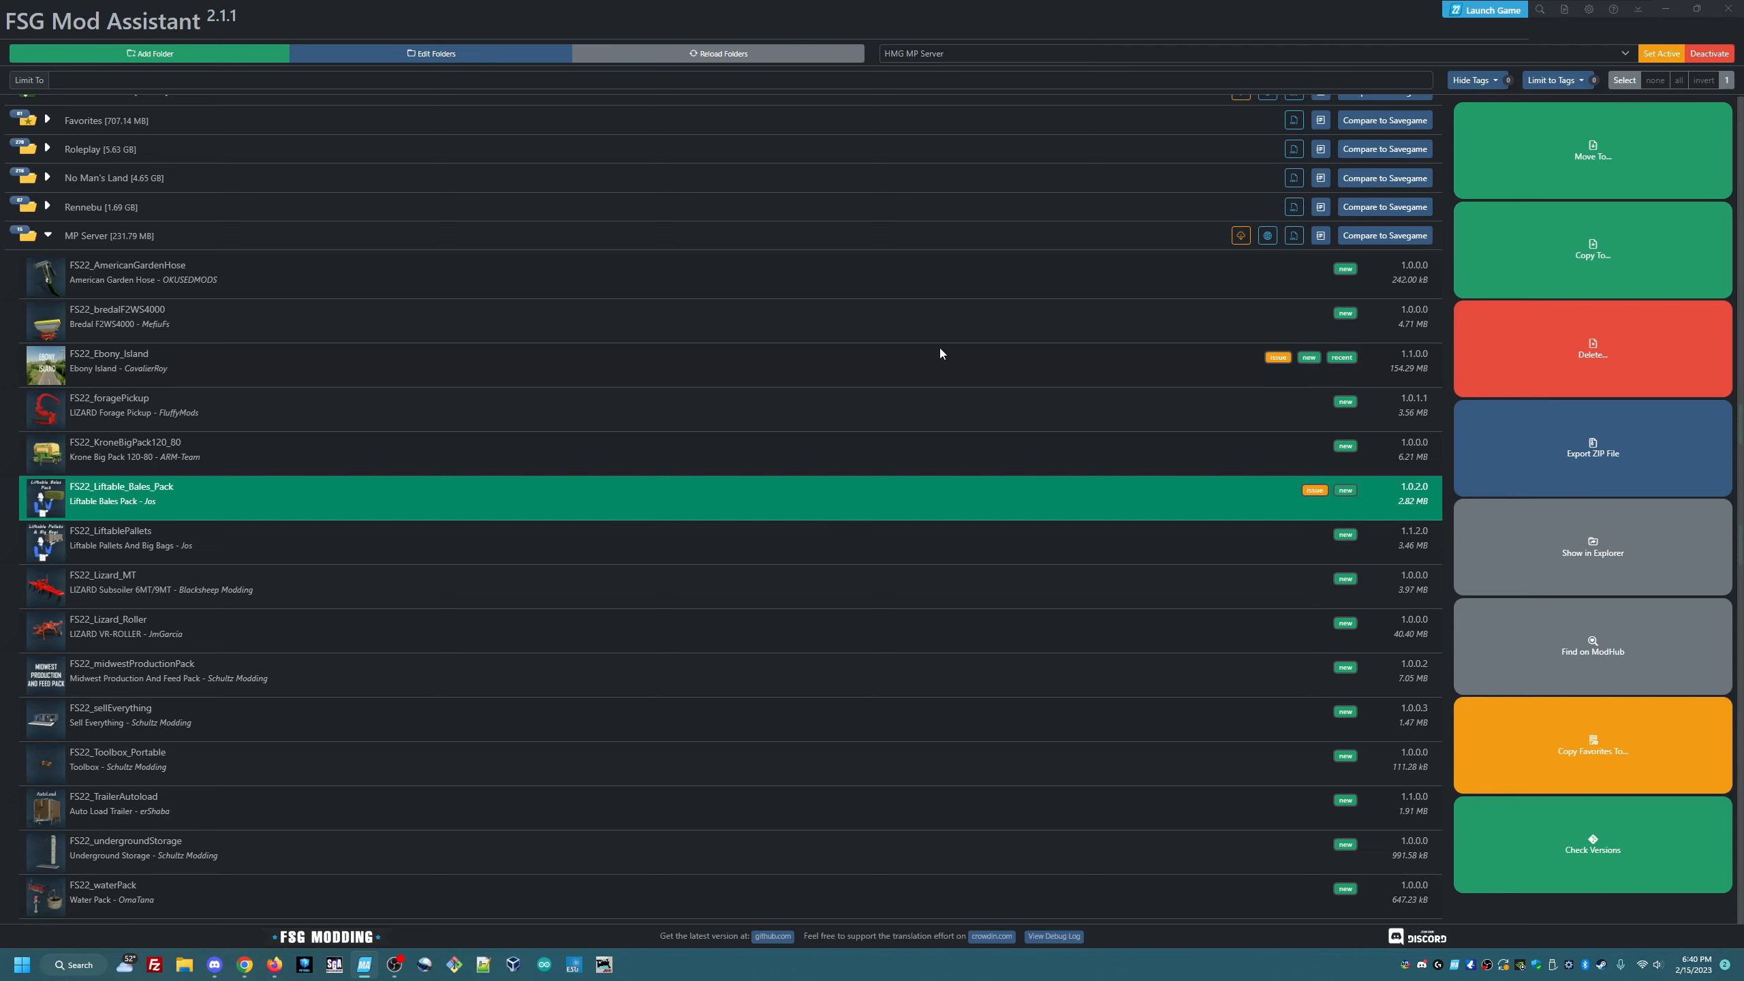
pyautogui.scroll(1, 940, 348)
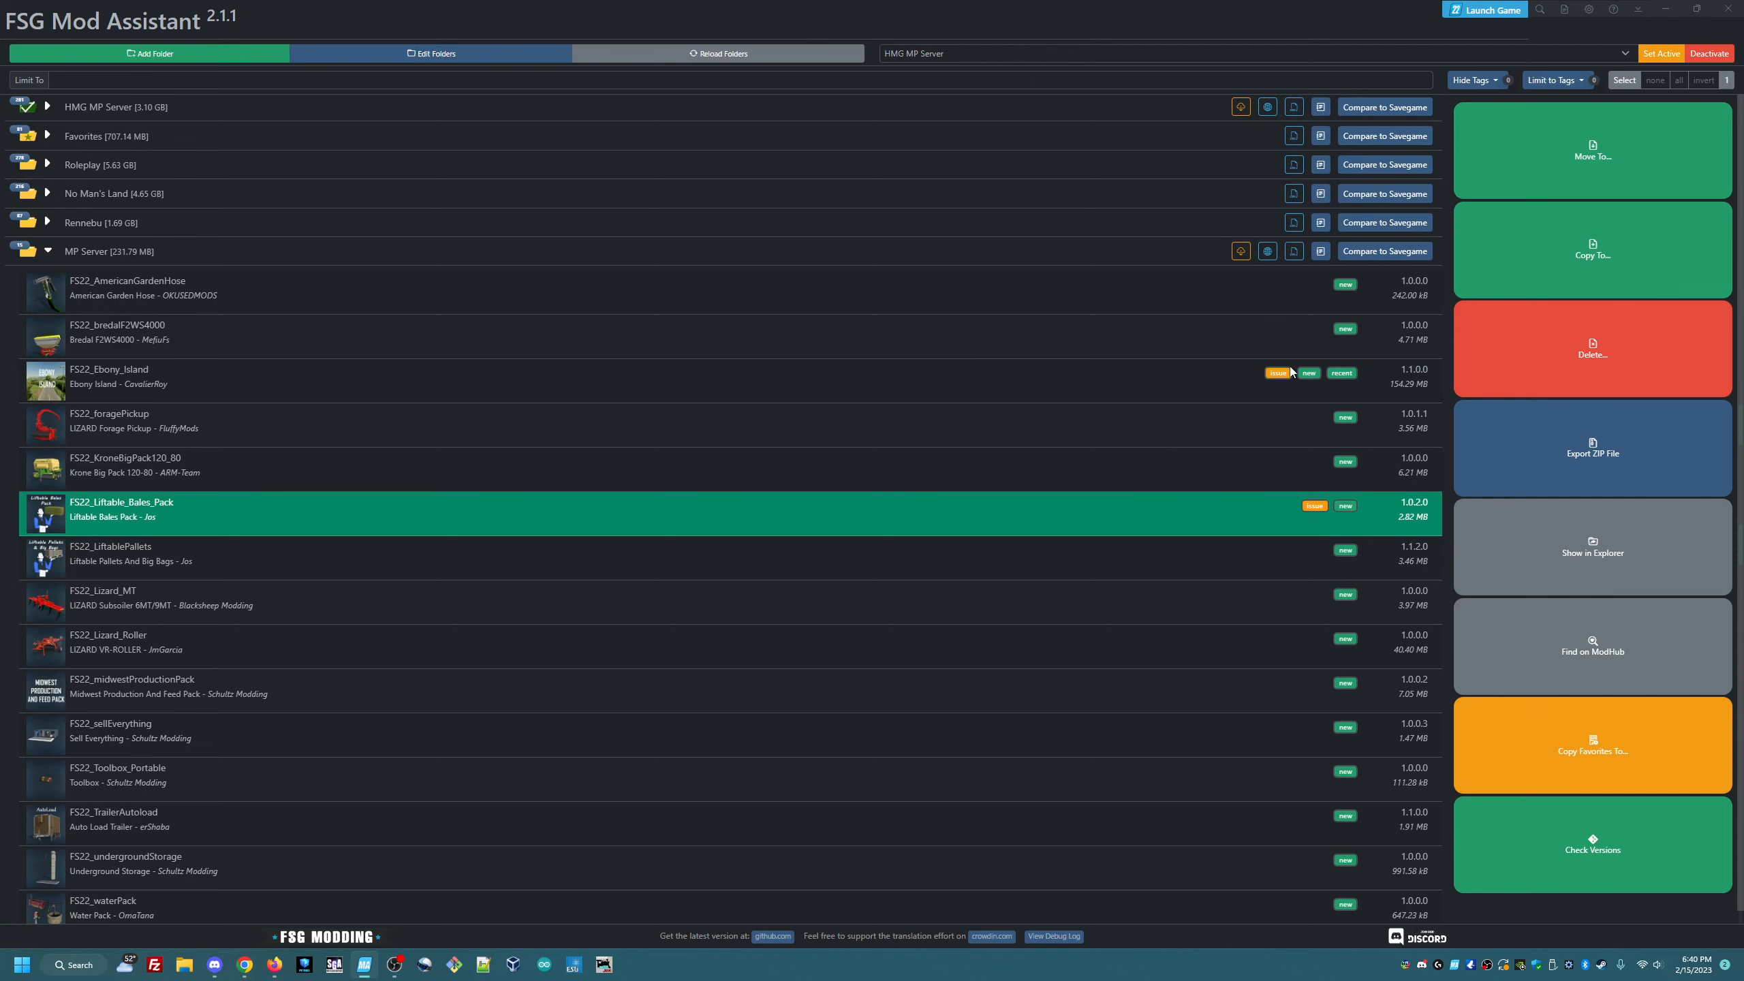
pyautogui.moveTo(1273, 380)
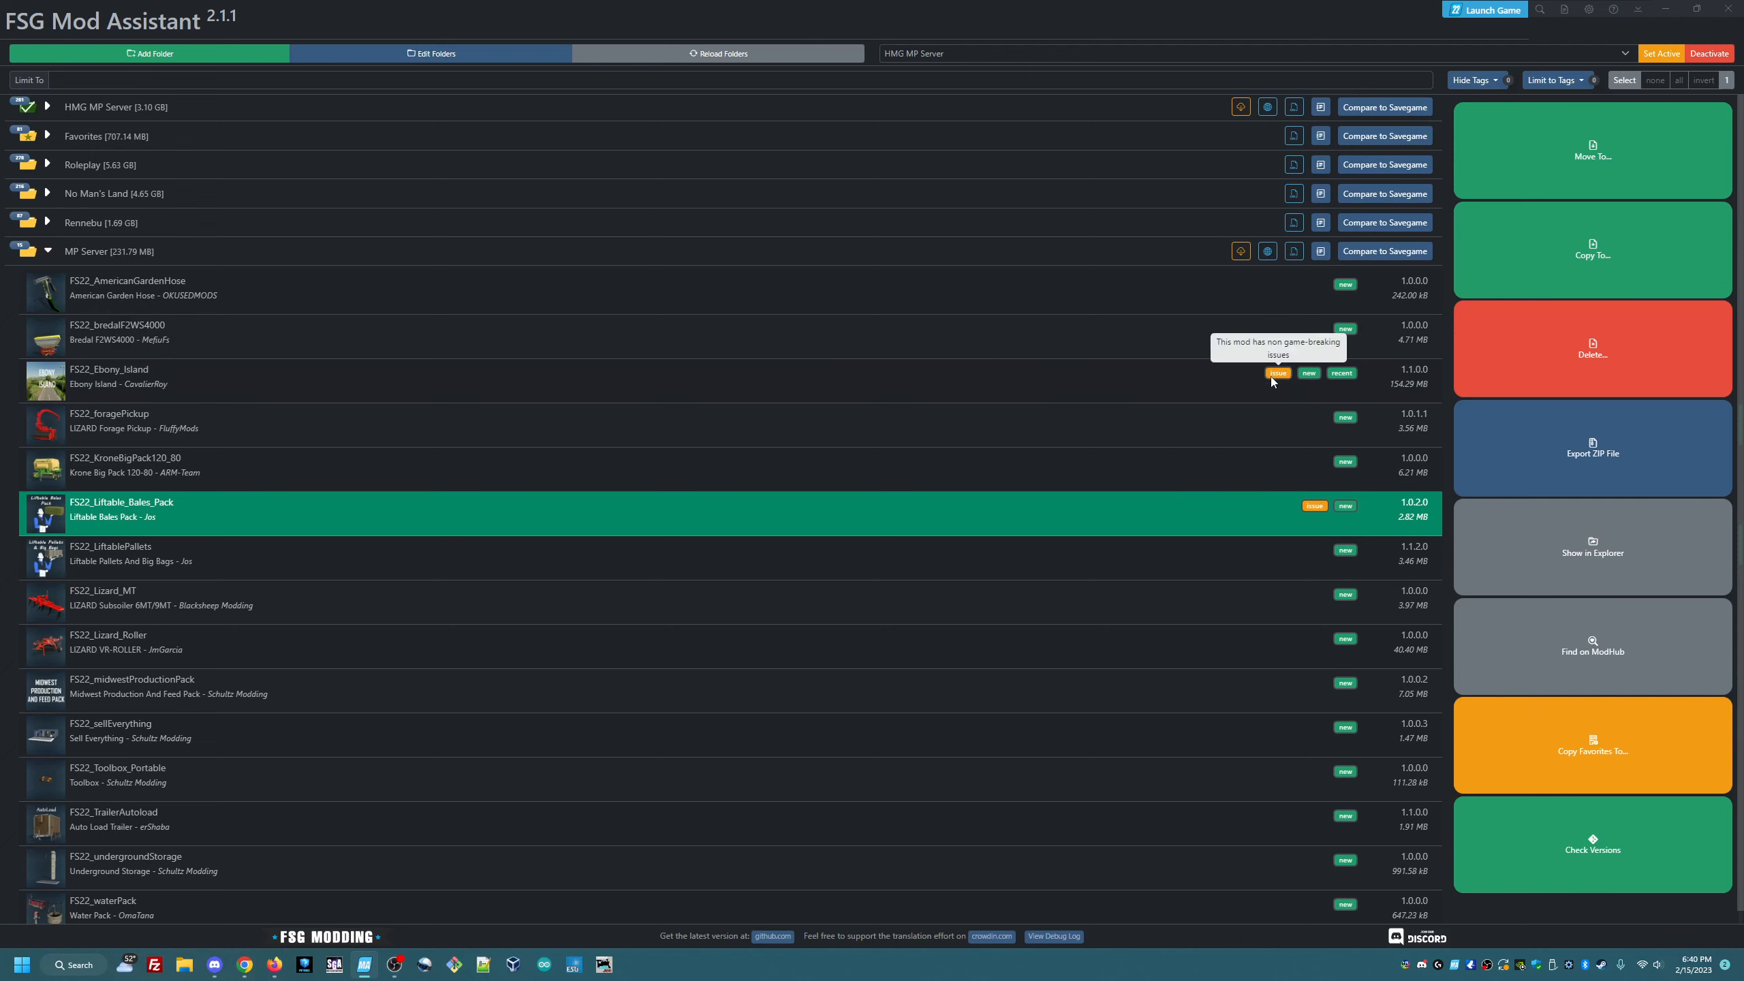